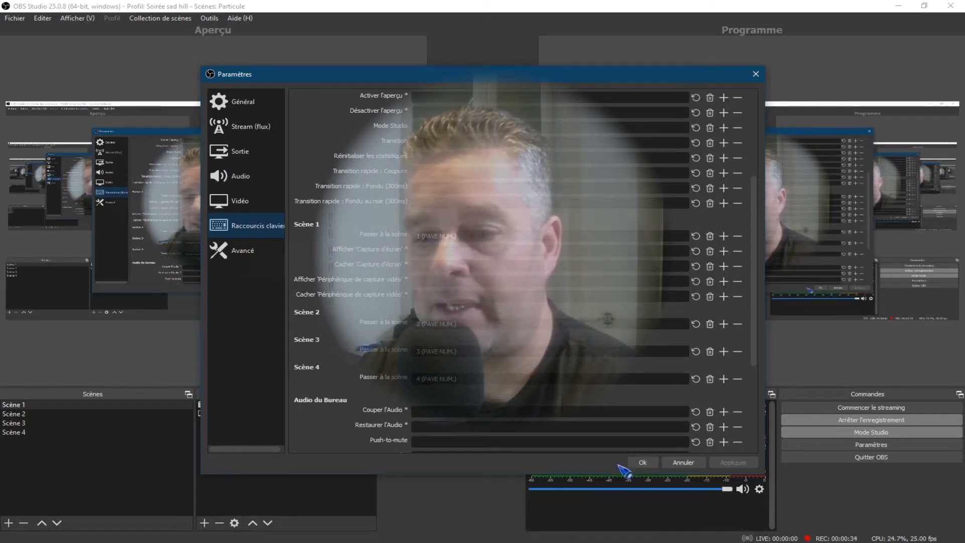
Step: Accept the hotkey settings and copy the video capture device source from Scène 1
left_click(642, 462)
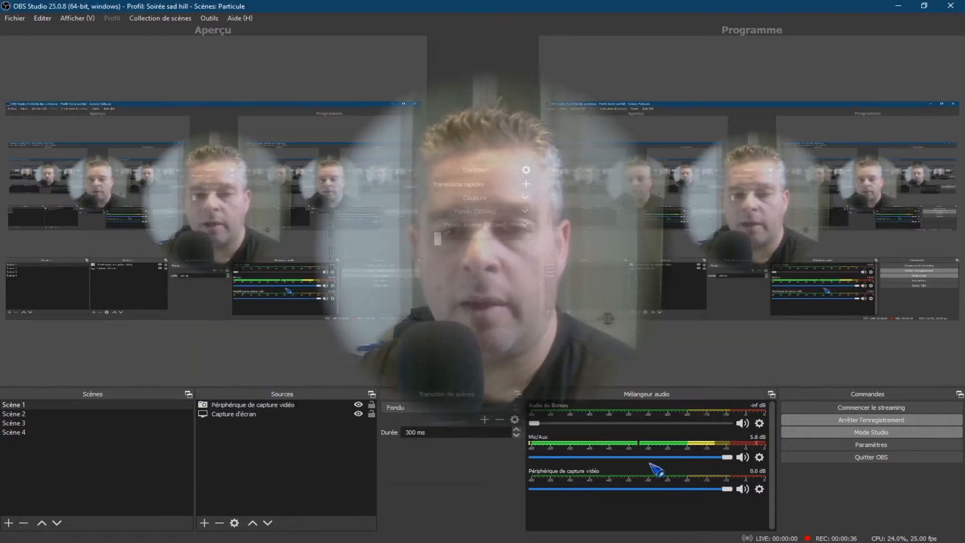
left_click(29, 415)
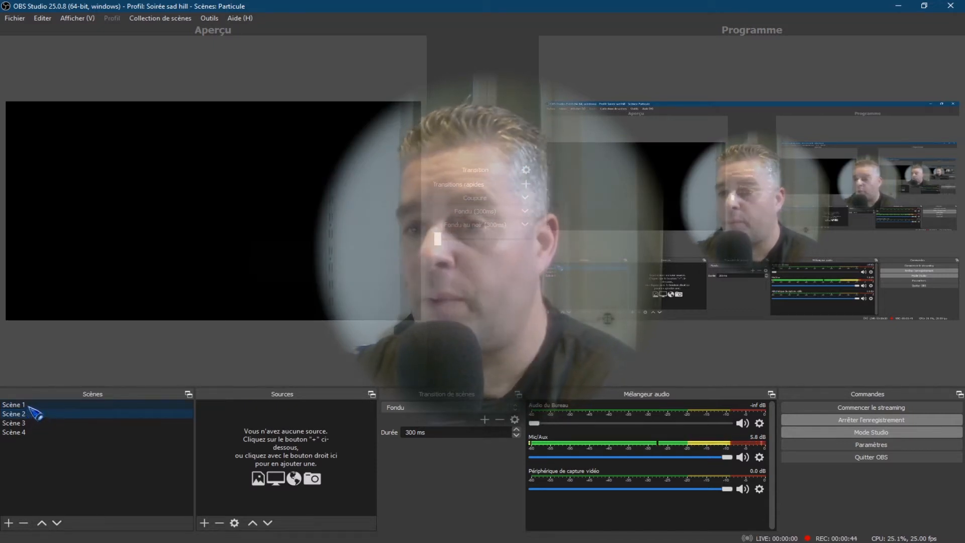
left_click(23, 405)
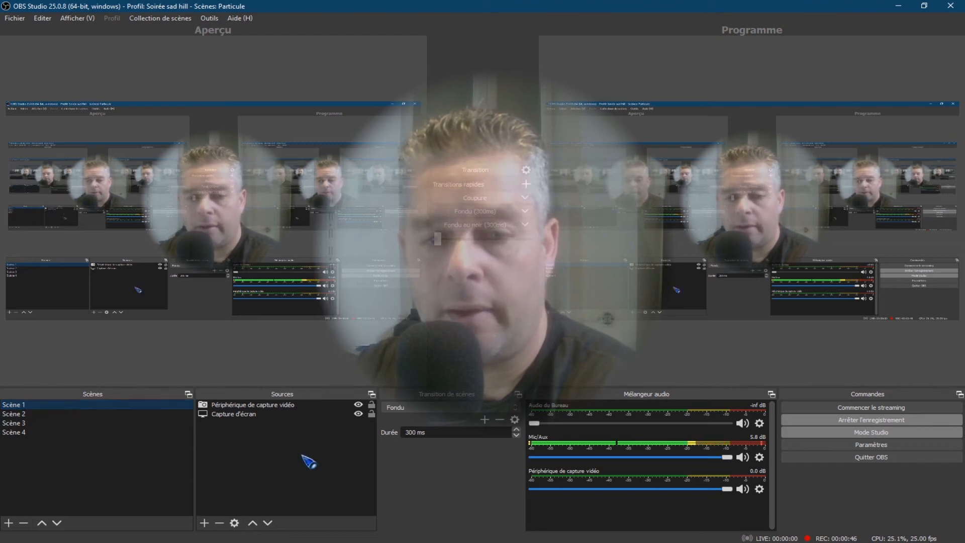
left_click(220, 211)
right_click(218, 208)
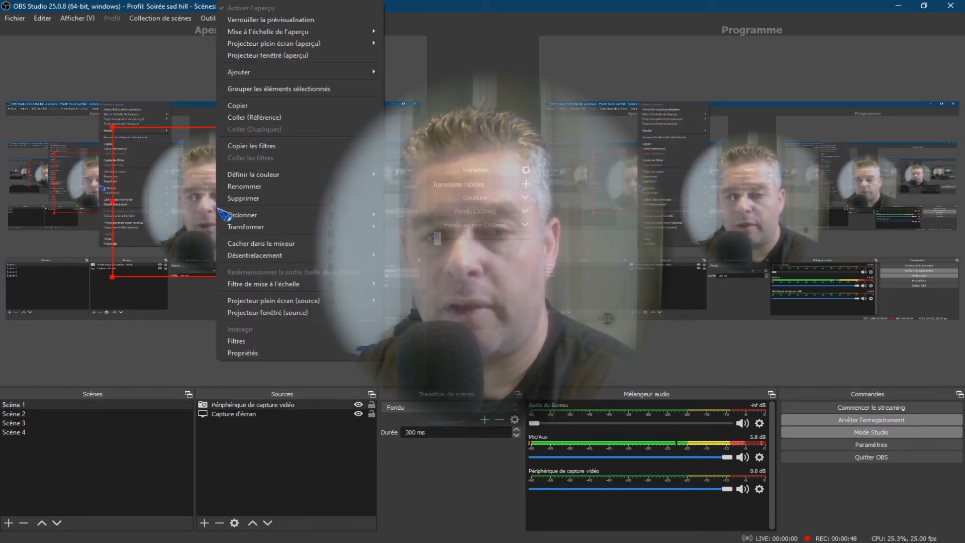
left_click(262, 105)
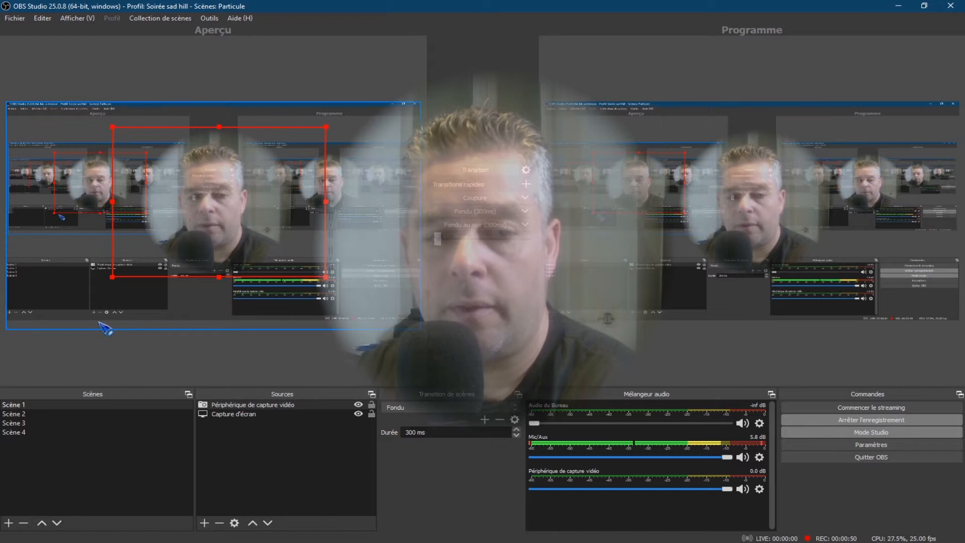
Step: Paste the copied video capture device as a reference into Scène 2, Scène 3 and Scène 4
left_click(38, 421)
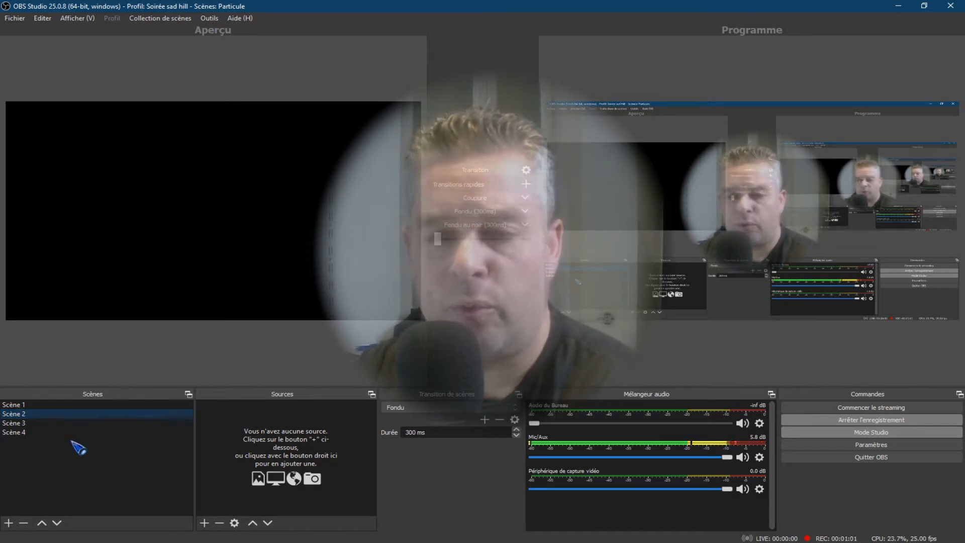
right_click(258, 454)
left_click(303, 487)
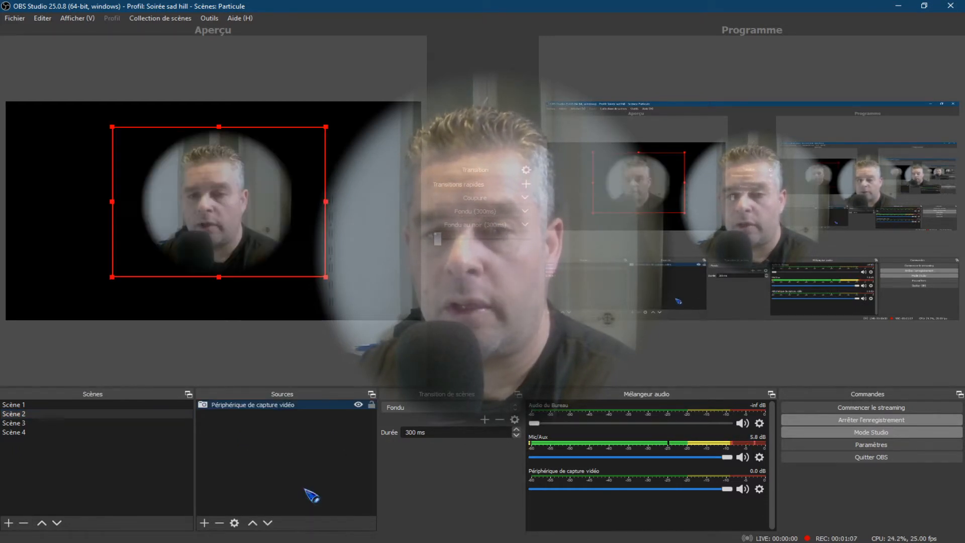
left_click(12, 423)
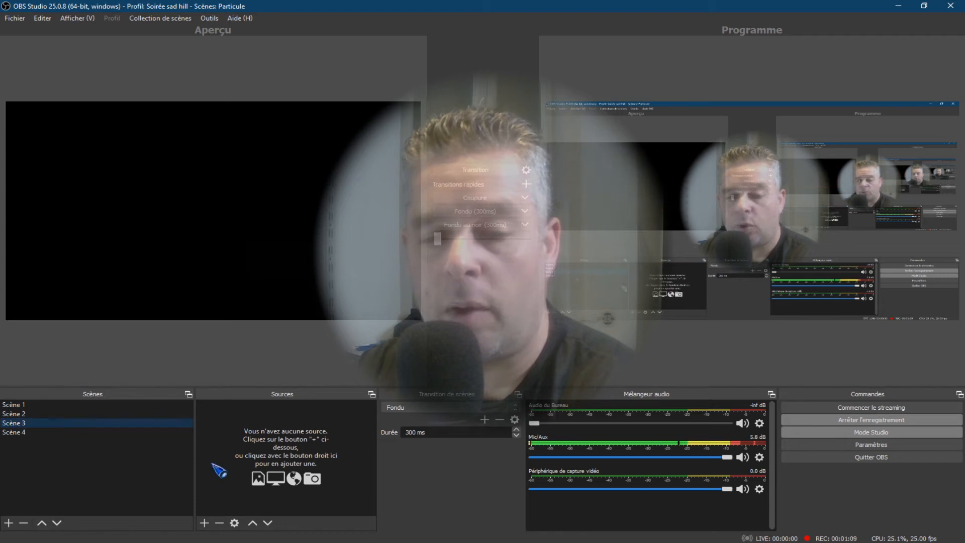
right_click(259, 458)
left_click(304, 488)
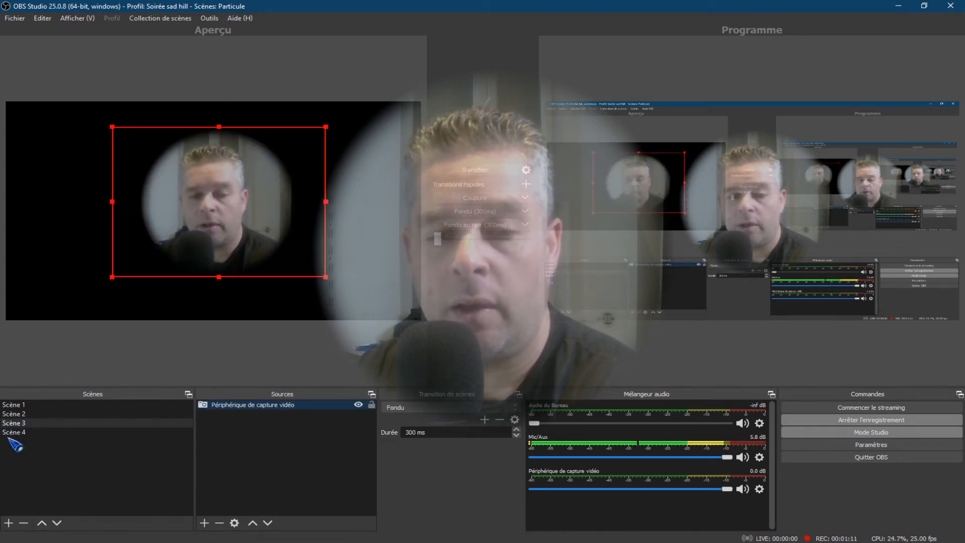
left_click(22, 432)
right_click(254, 453)
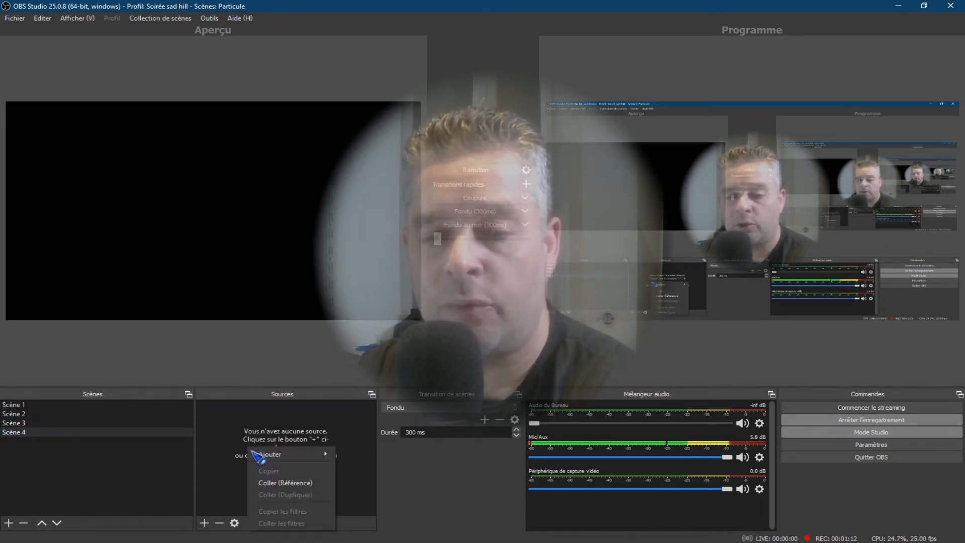
left_click(281, 486)
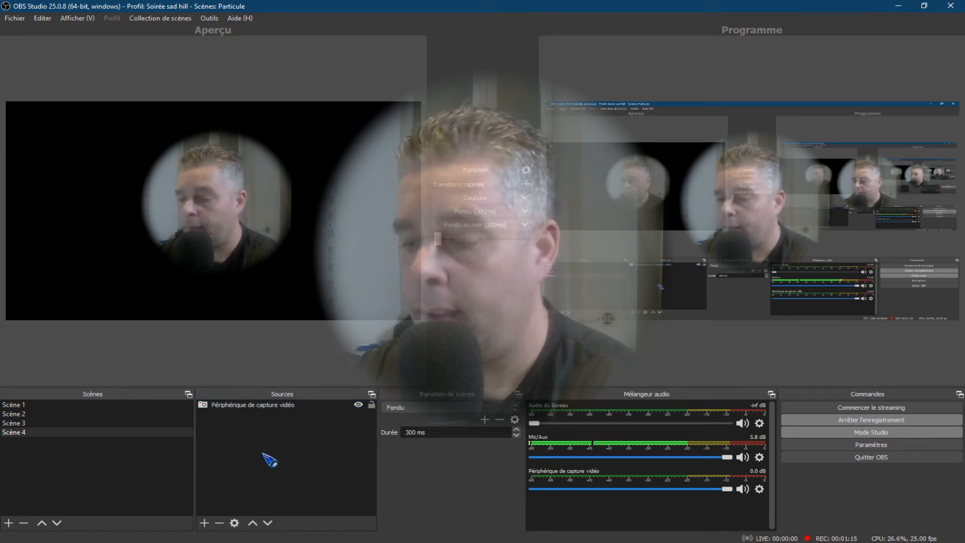
Step: Go through the scenes from Scène 1 to Scène 4 to check their sources, ending back on Scène 1
key("ctrl+v")
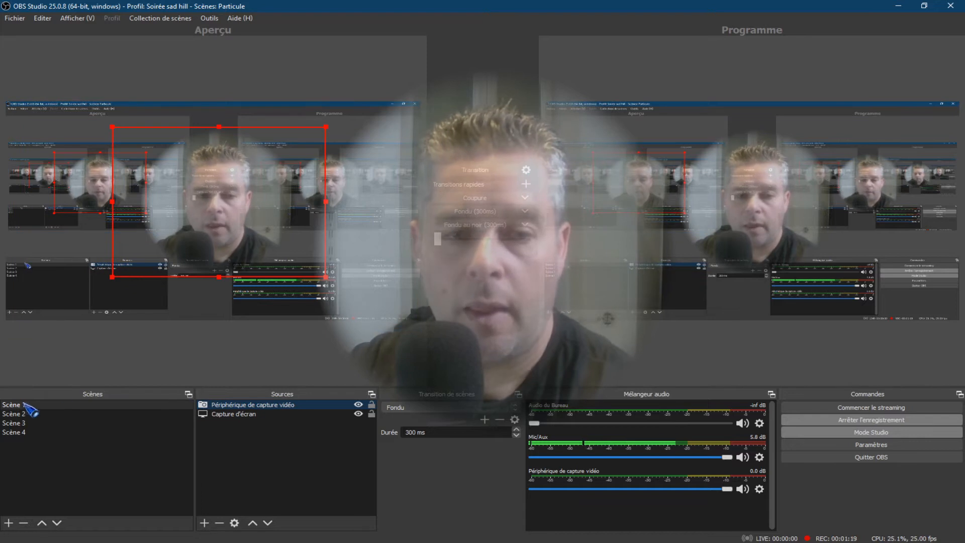
key("Down")
key("Down")
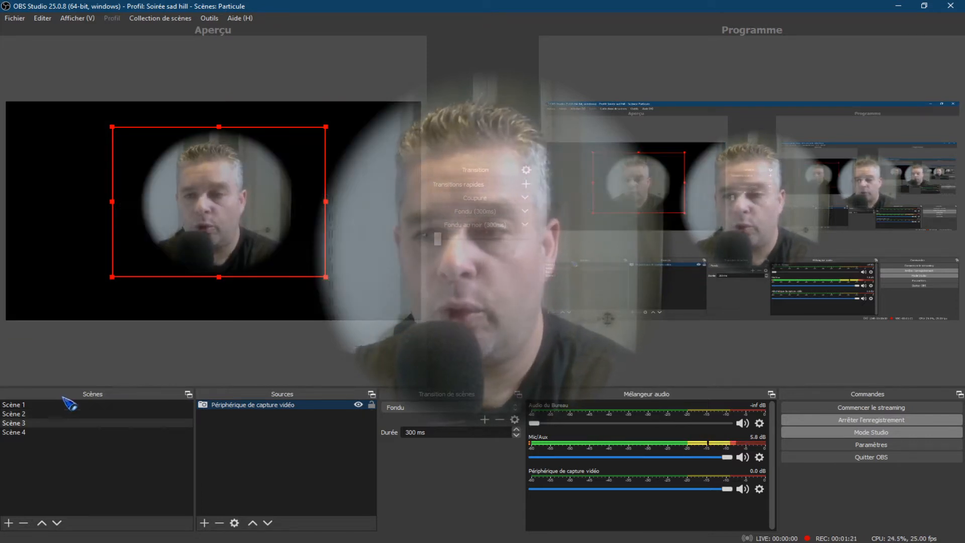
key("Down")
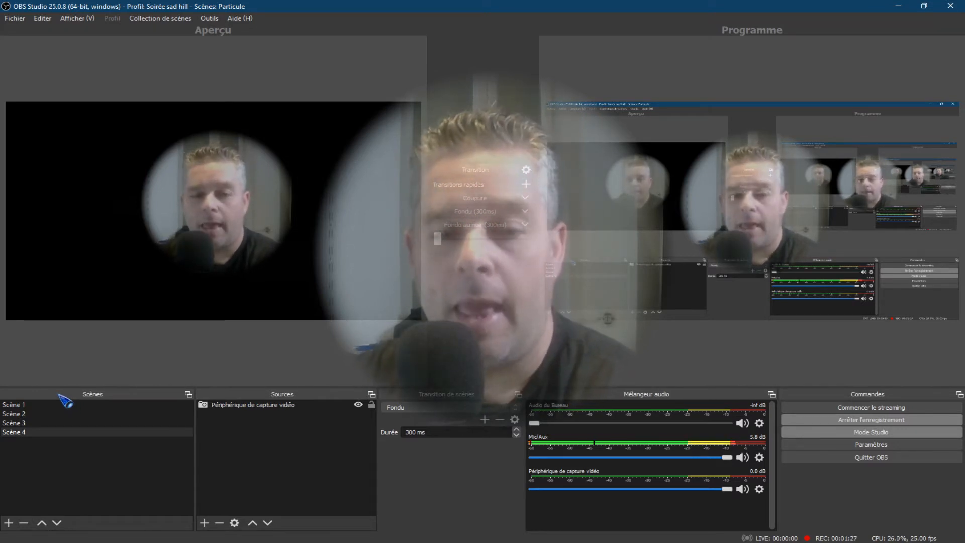
left_click(22, 406)
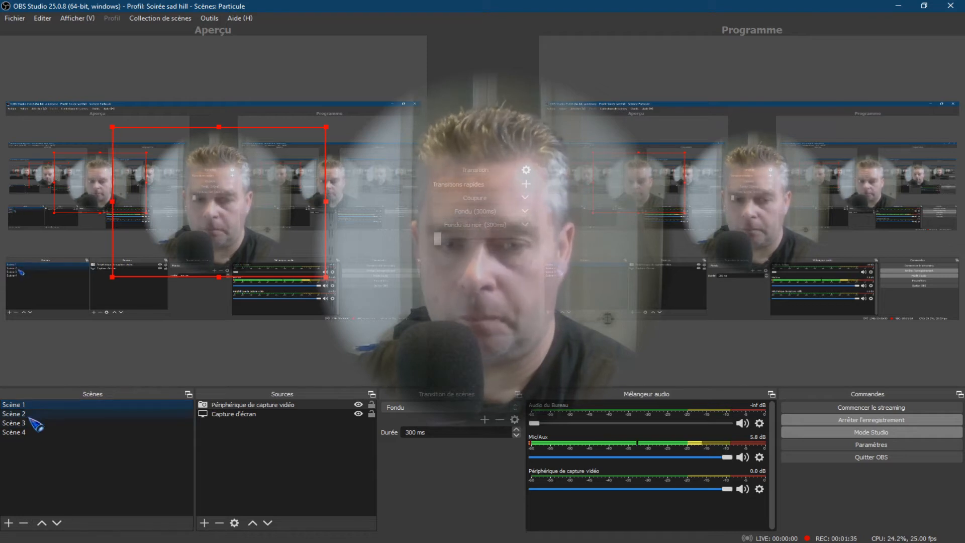
Step: Add a new media source to Scène 2 using the local file The Background - 22126 (1) from the Dossier obs folder
left_click(31, 416)
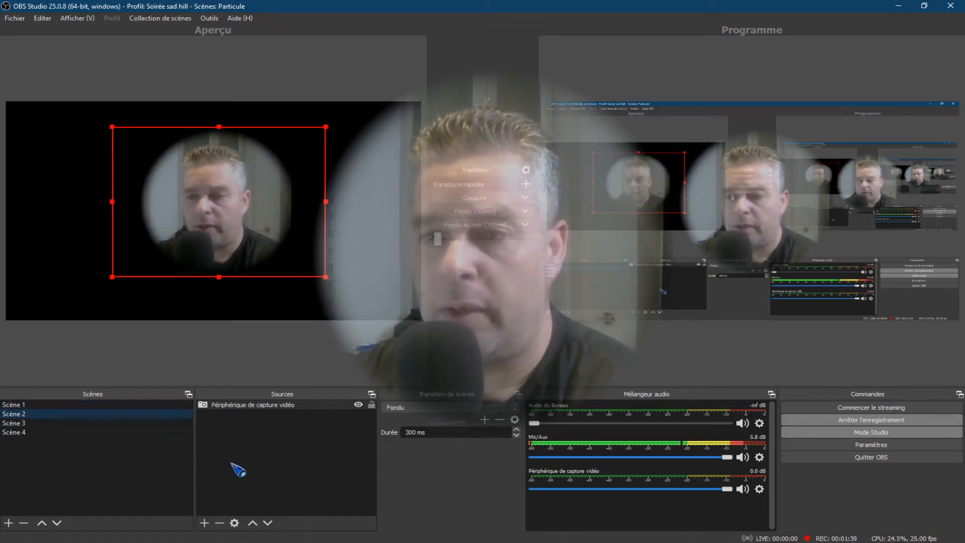
left_click(203, 523)
left_click(258, 469)
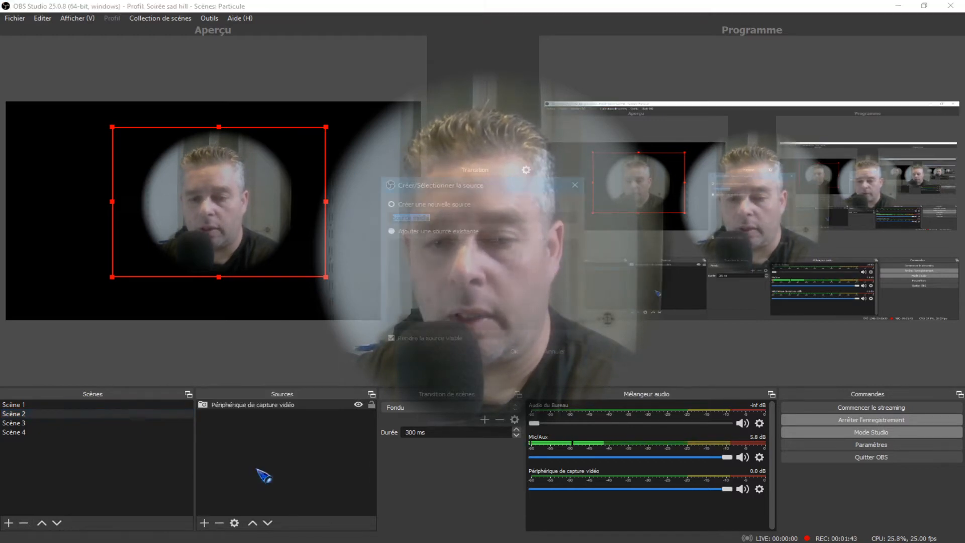
left_click(524, 354)
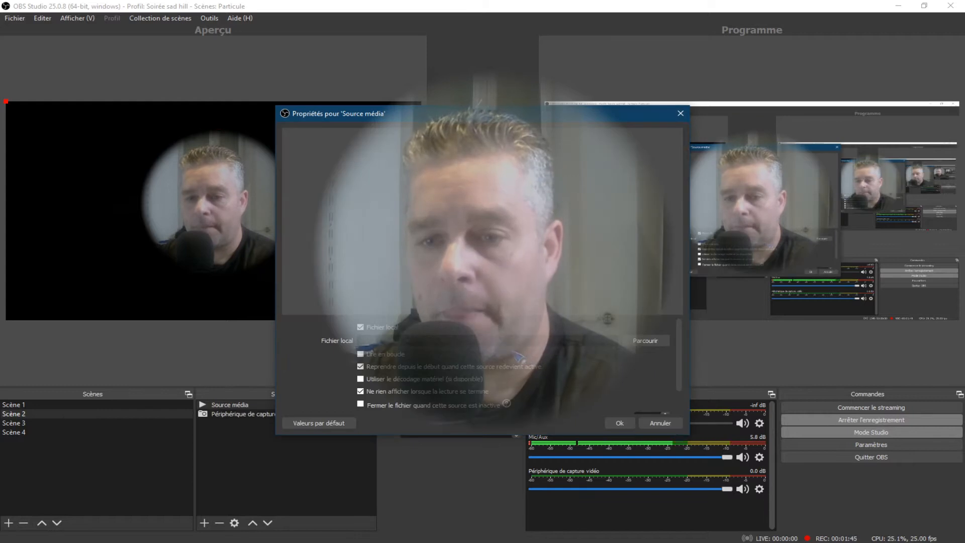
left_click(648, 342)
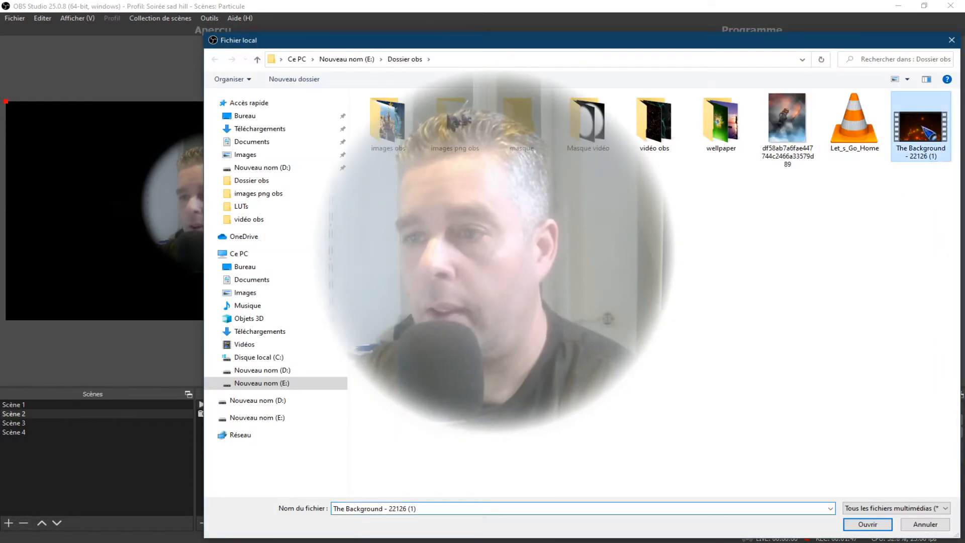
left_click(868, 524)
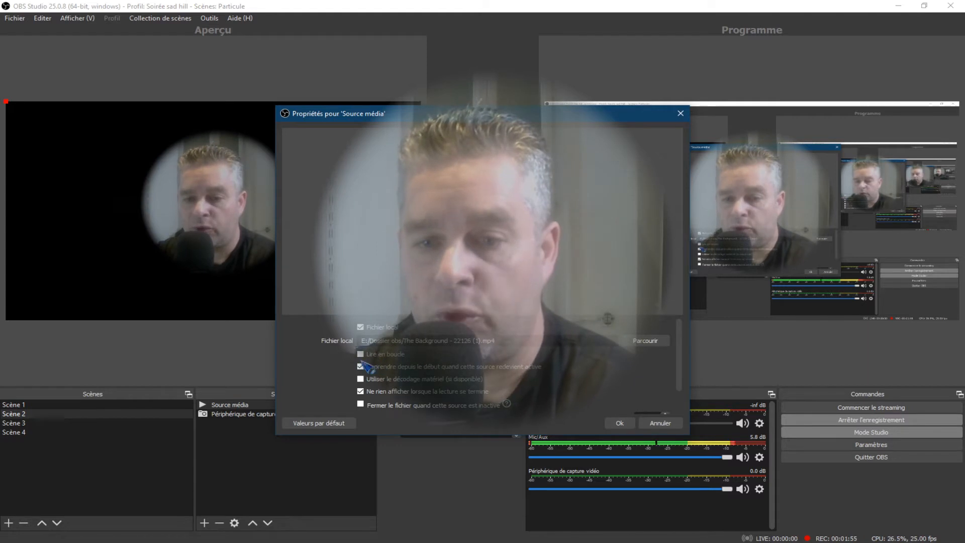
left_click(617, 423)
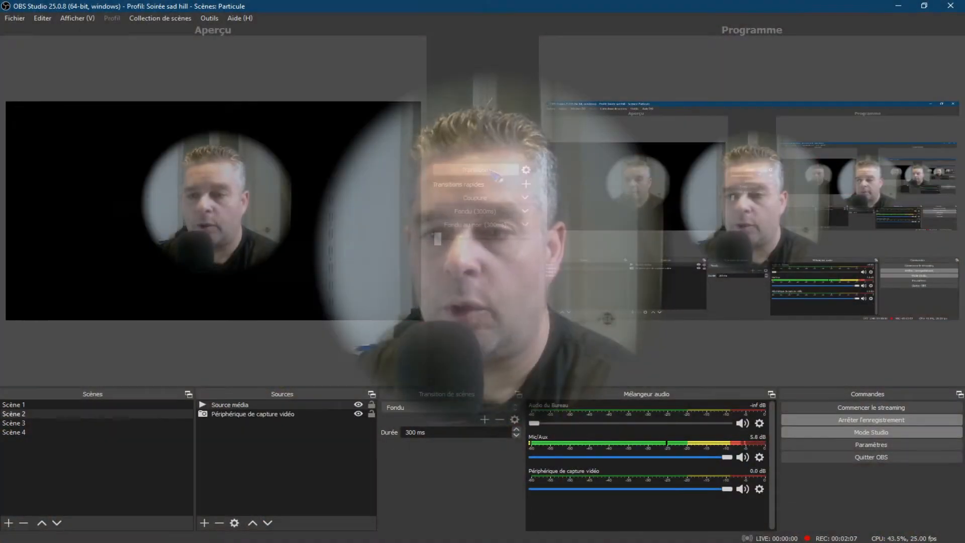
Step: Add a new media source to Scène 3 using the same The Background - 22126 (1) video file
left_click(80, 423)
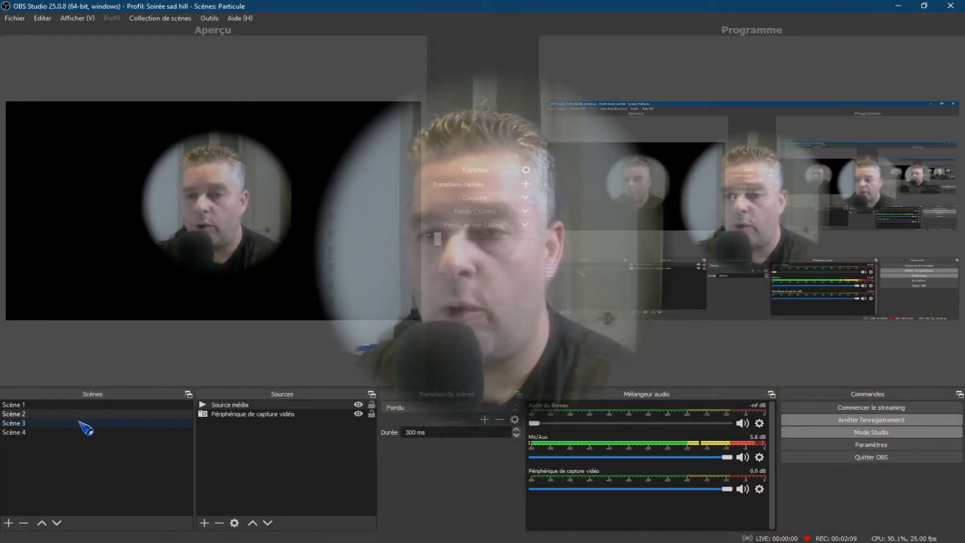
left_click(25, 423)
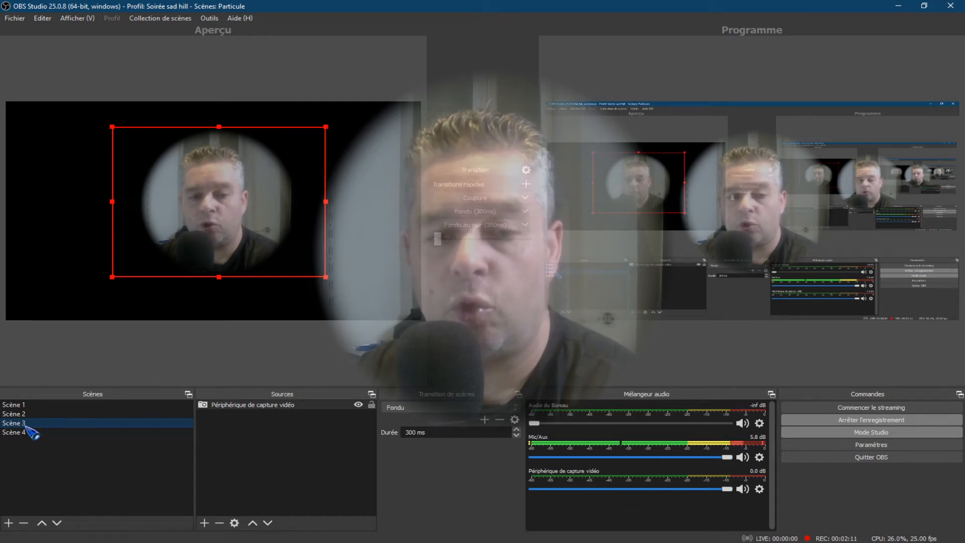
left_click(204, 523)
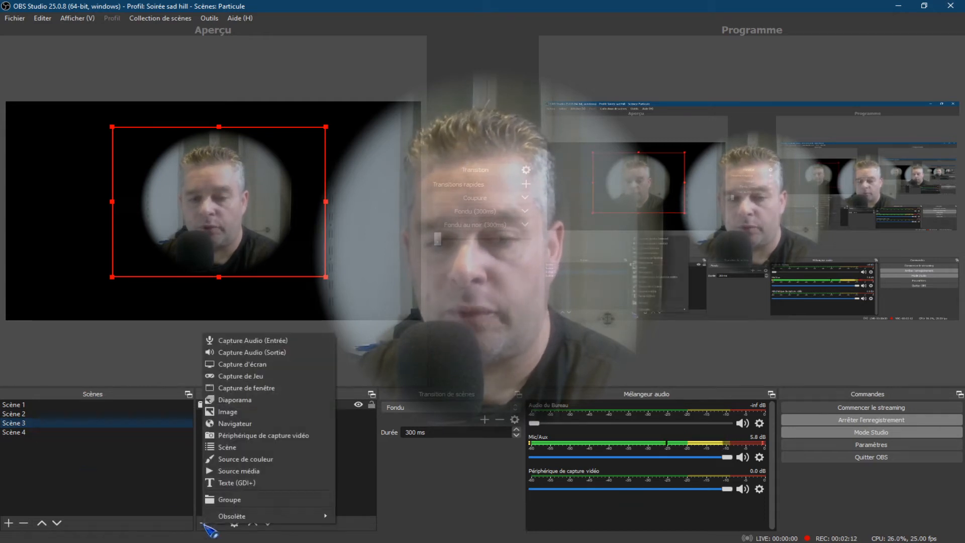
left_click(248, 486)
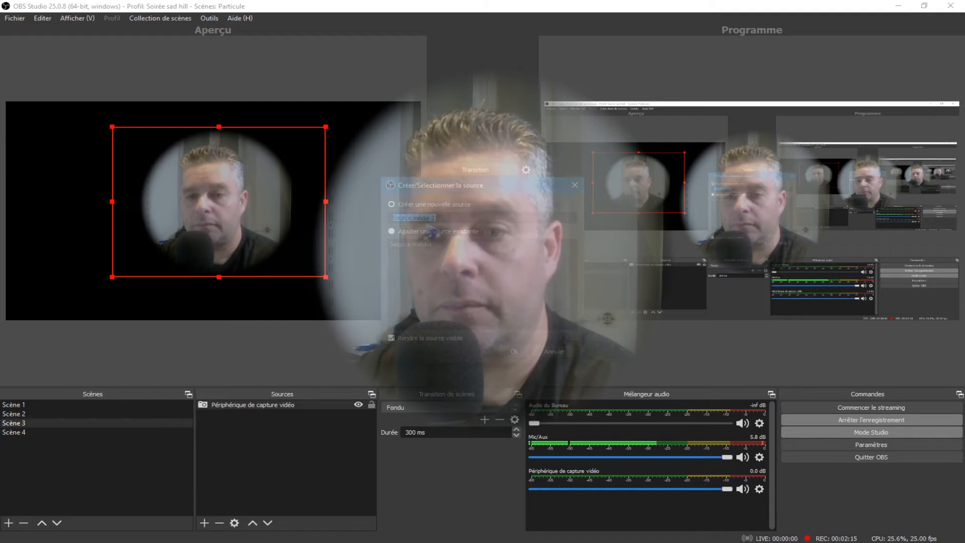
key("Return")
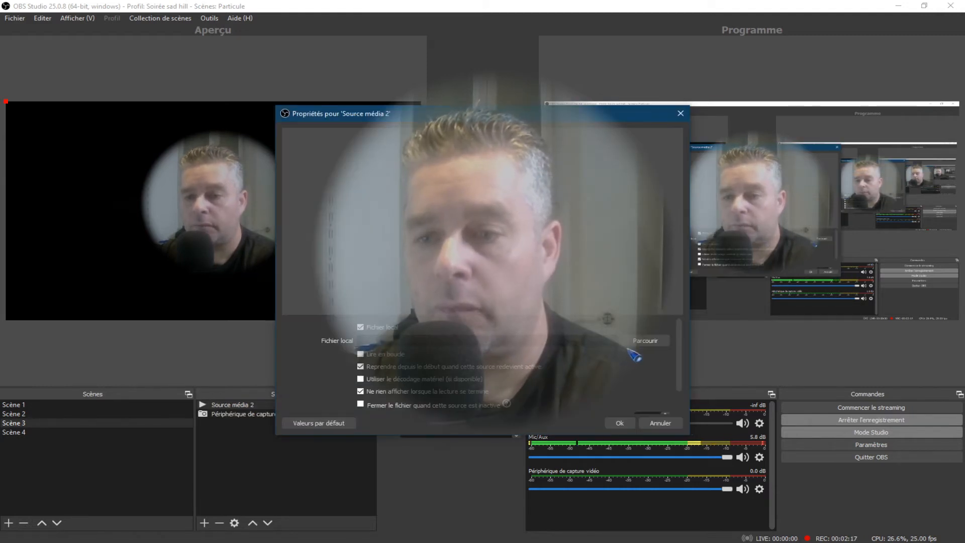
left_click(652, 341)
left_click(922, 123)
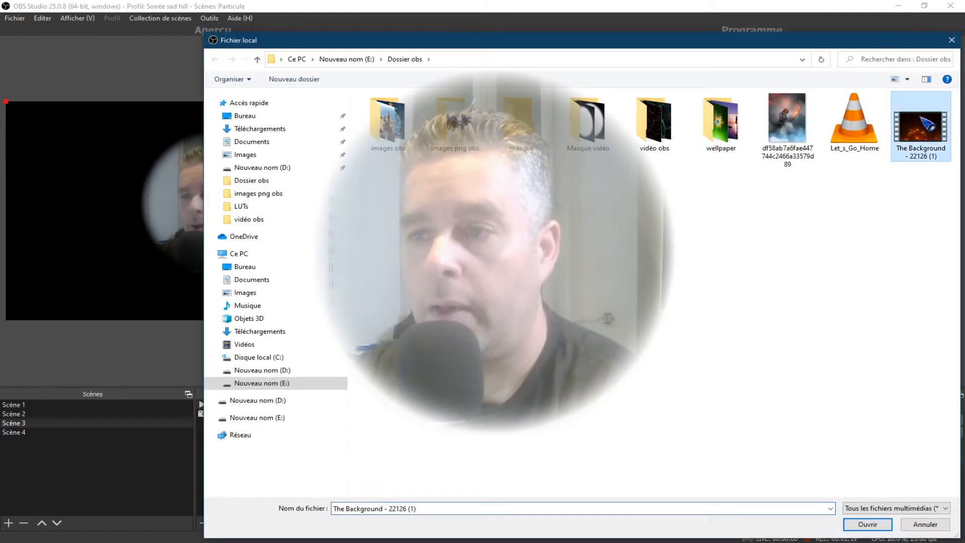
left_click(881, 526)
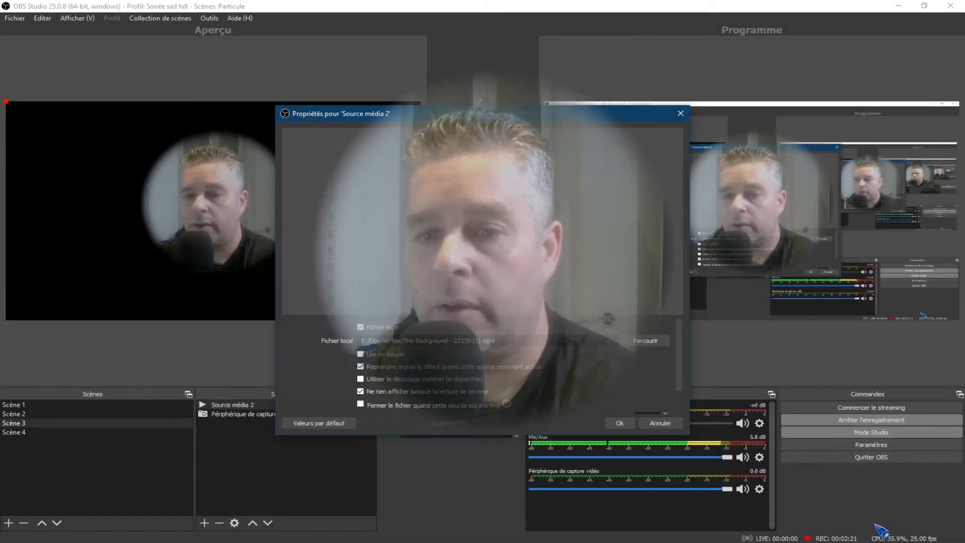
left_click(619, 422)
Step: Add a new media source to Scène 4 that plays the local video The Background - 22126 (1)
left_click(20, 433)
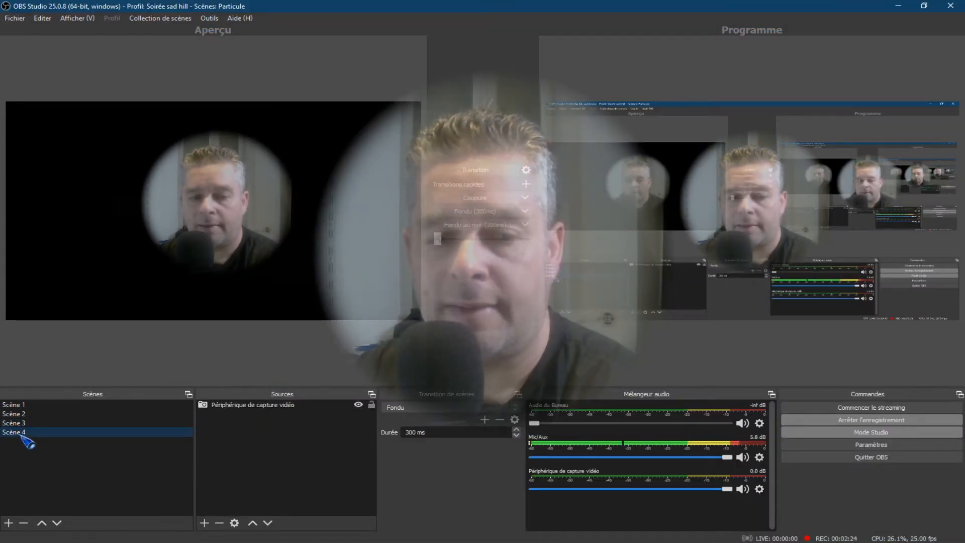
left_click(205, 523)
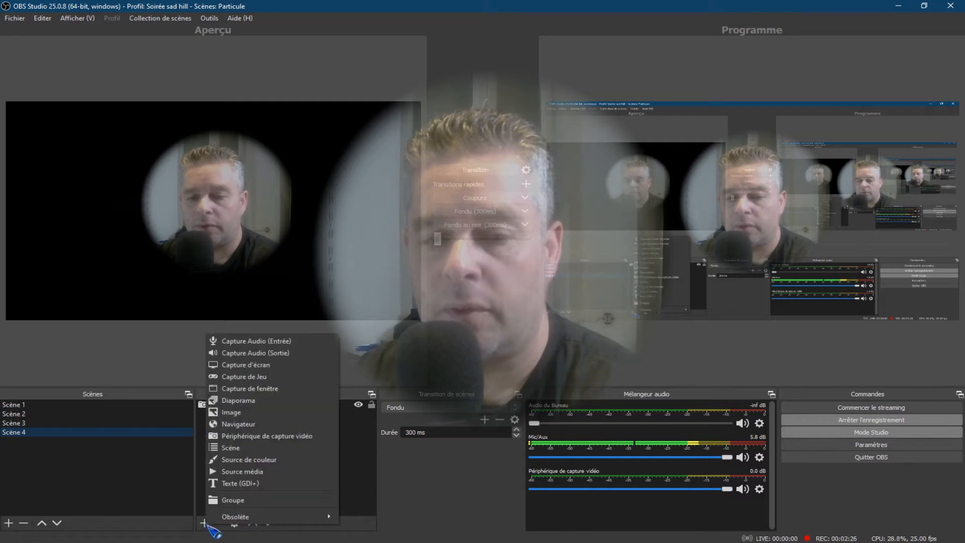
left_click(257, 475)
left_click(514, 351)
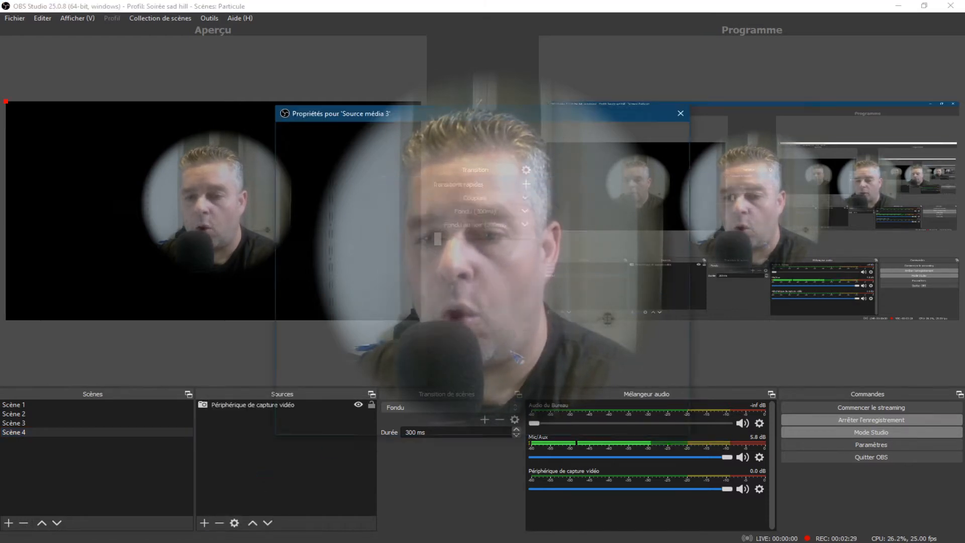
left_click(652, 340)
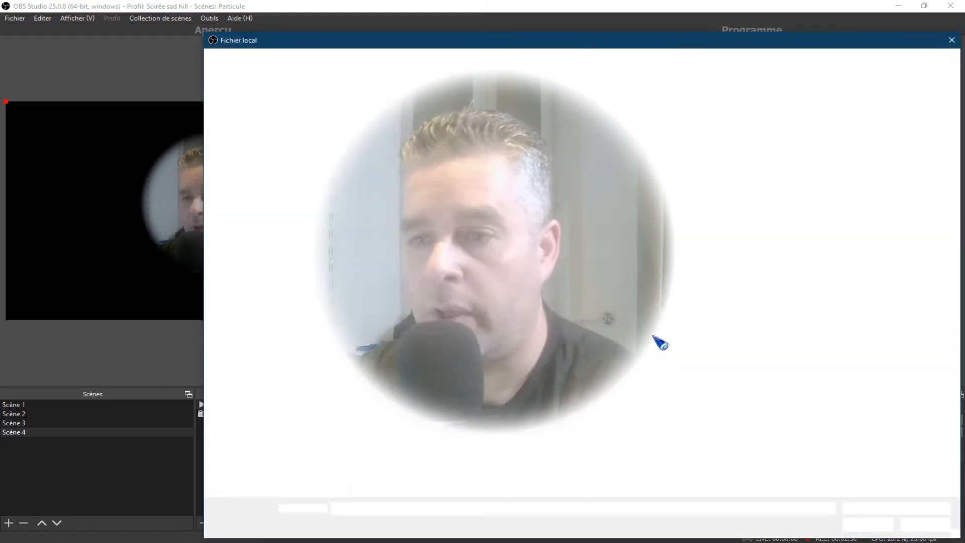
left_click(923, 133)
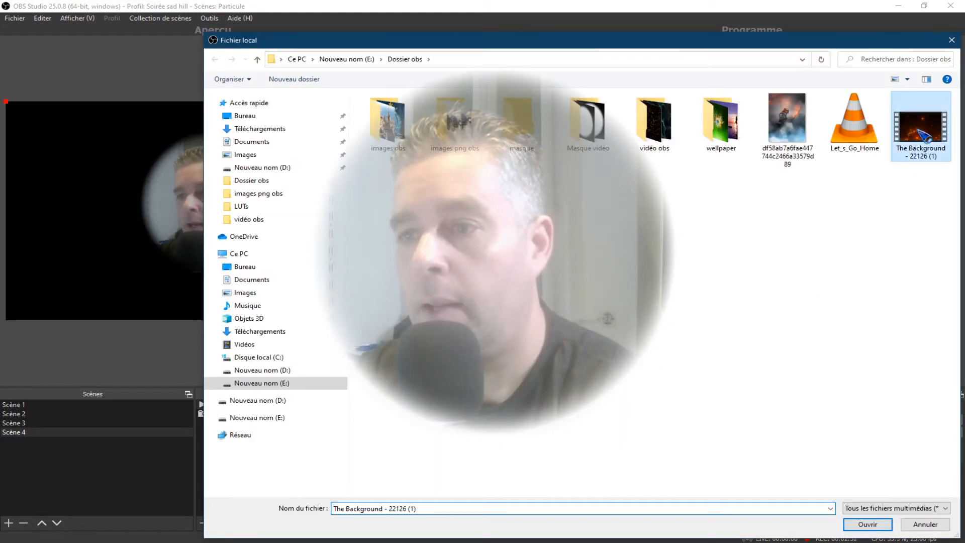
left_click(868, 525)
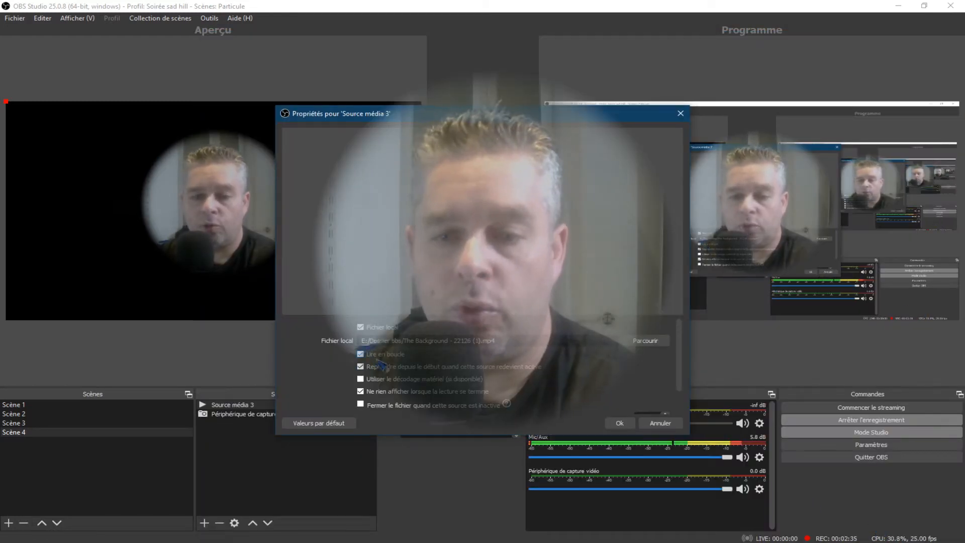
left_click(620, 423)
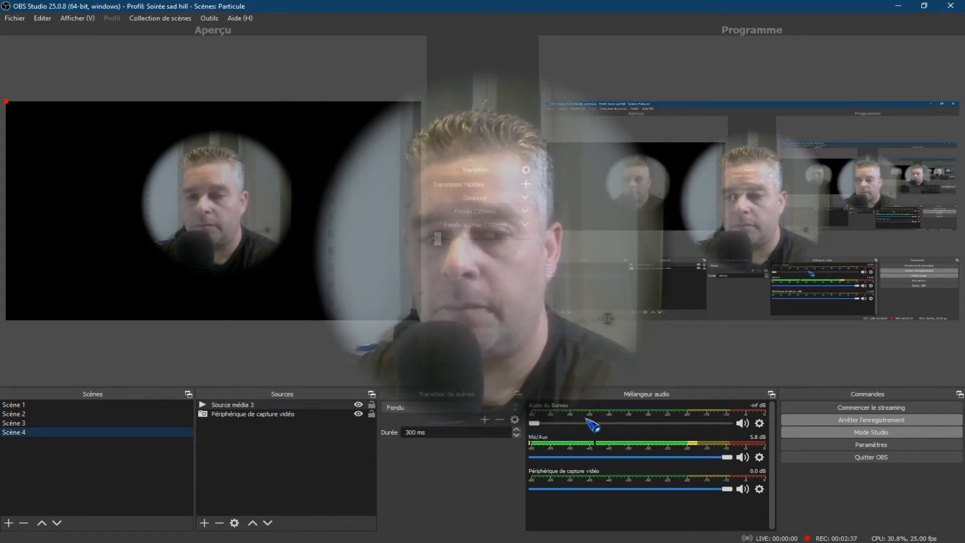
left_click(8, 404)
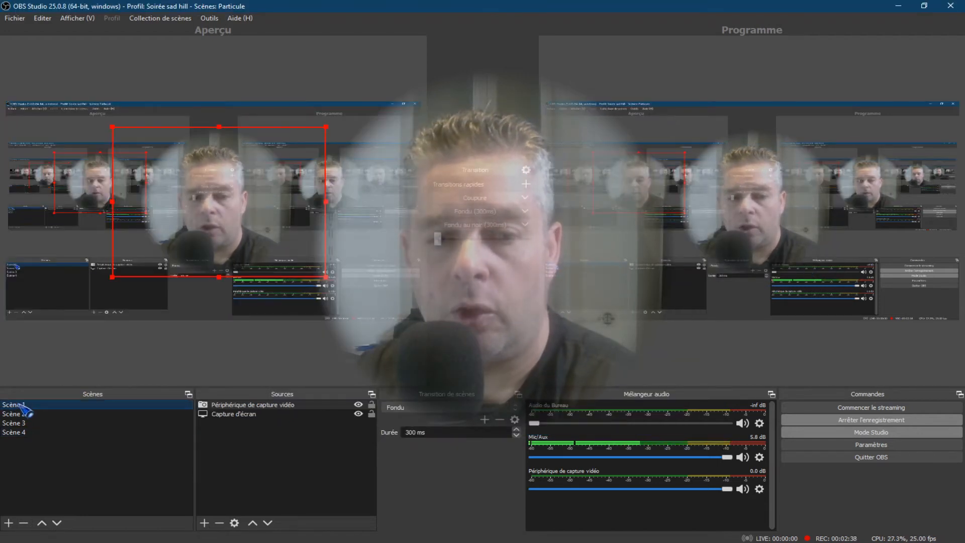
left_click(70, 417)
key("Down")
key("Down")
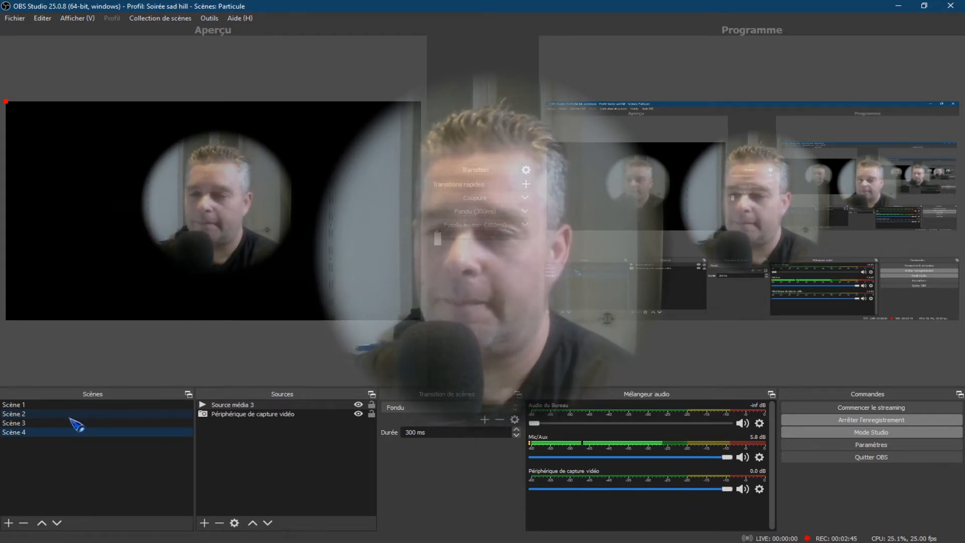
Step: In Scène 2, Scène 3 and Scène 4, reorder the sources so the background media source sits beneath the webcam capture
left_click(24, 418)
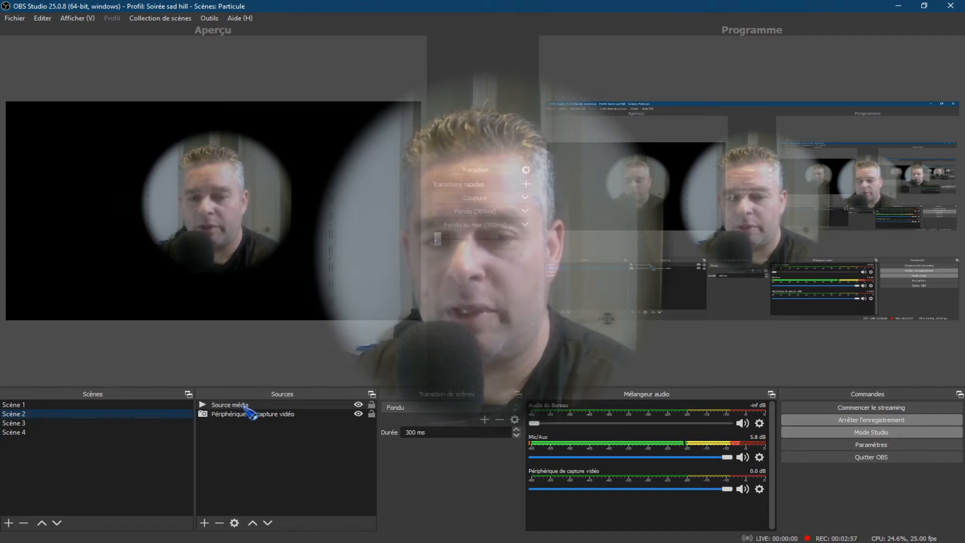
left_click_drag(246, 410, 240, 441)
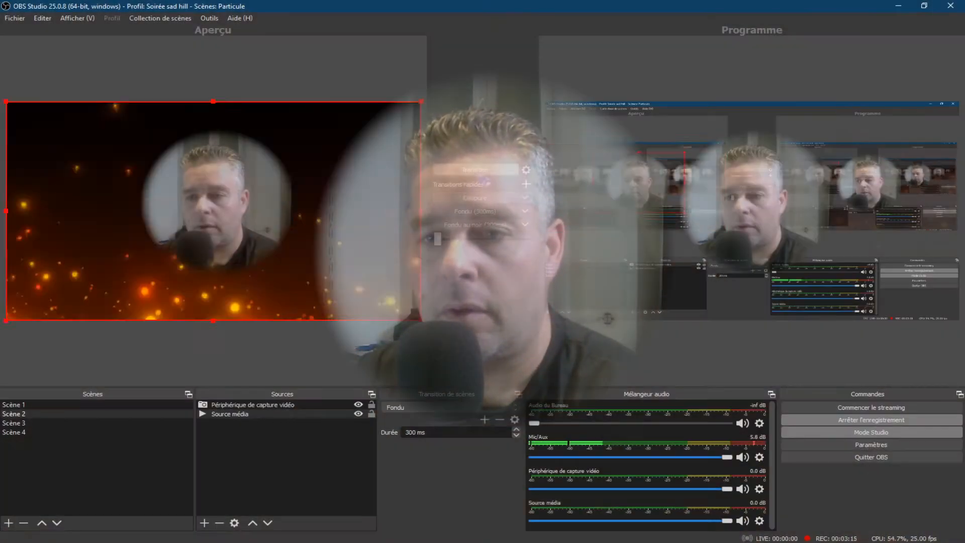
left_click(15, 423)
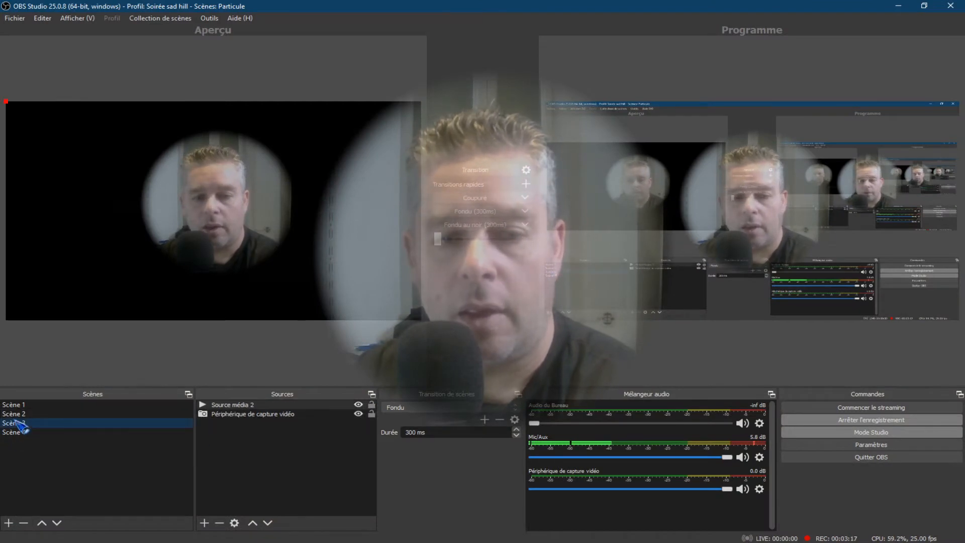
left_click(18, 415)
left_click(18, 422)
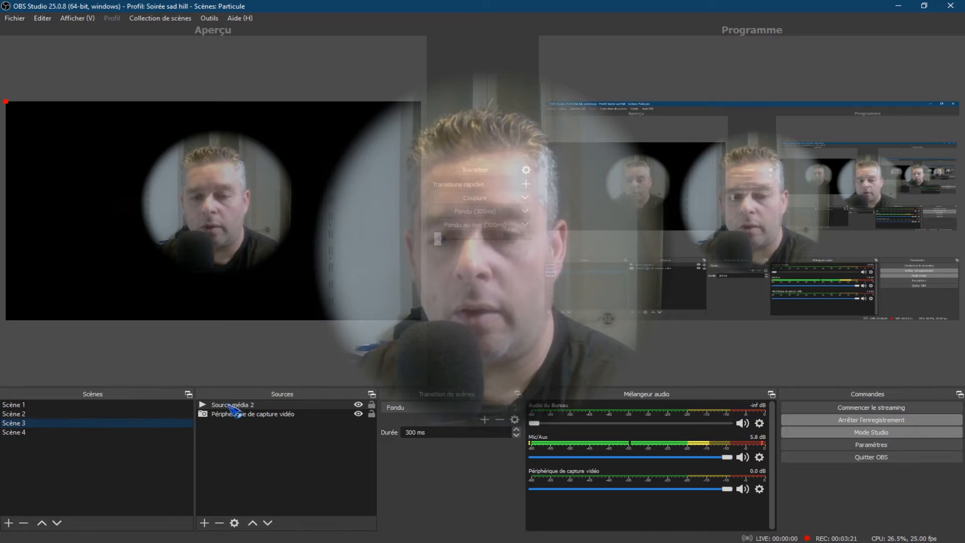
left_click_drag(232, 410, 228, 431)
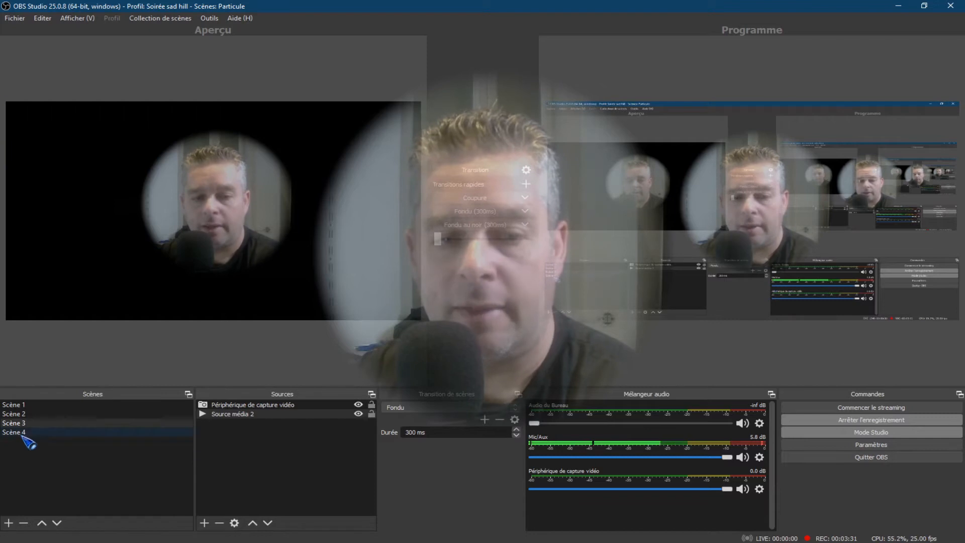
left_click_drag(274, 413, 261, 436)
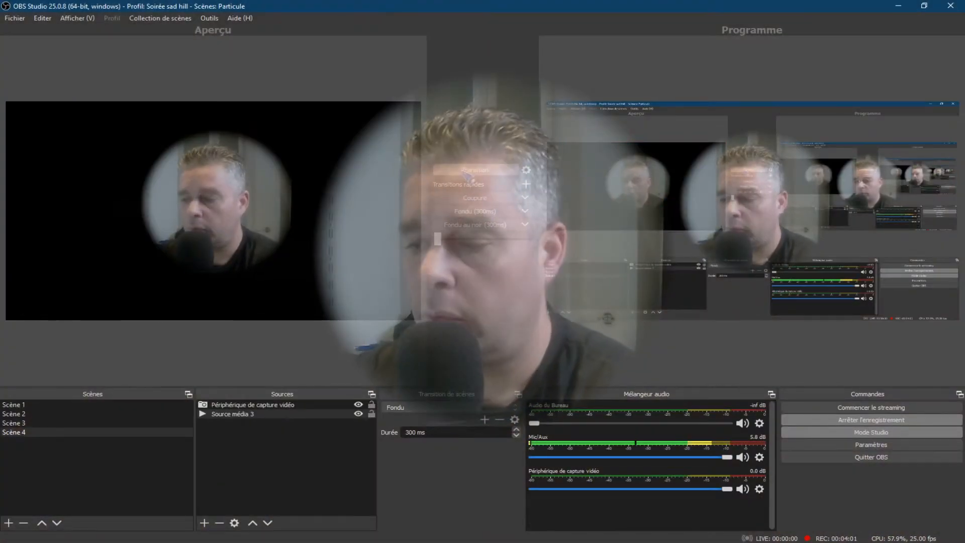
Step: Add a new image source to Scène 3 using the thumbs-up file 5a0abc585a997e1c2cea106e from the images png obs folder
left_click(14, 405)
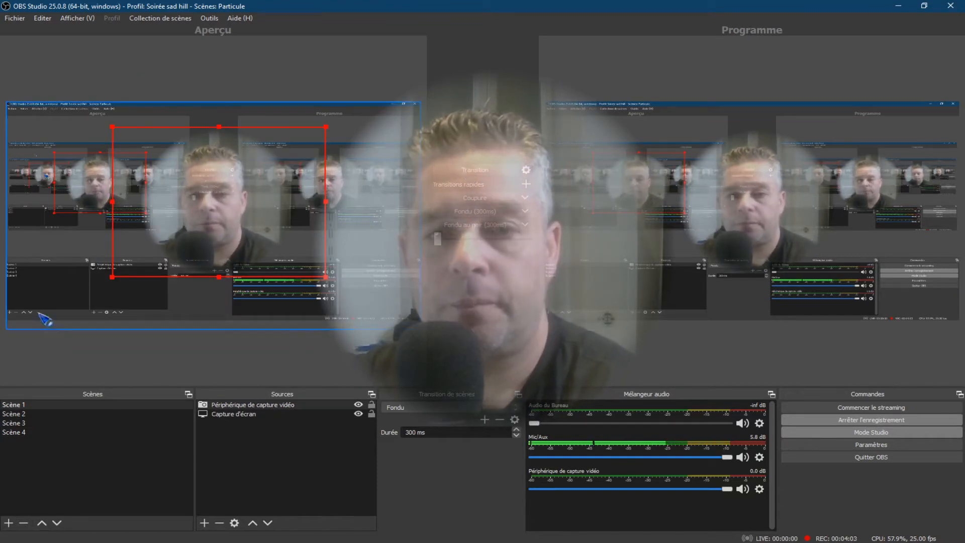
left_click(32, 415)
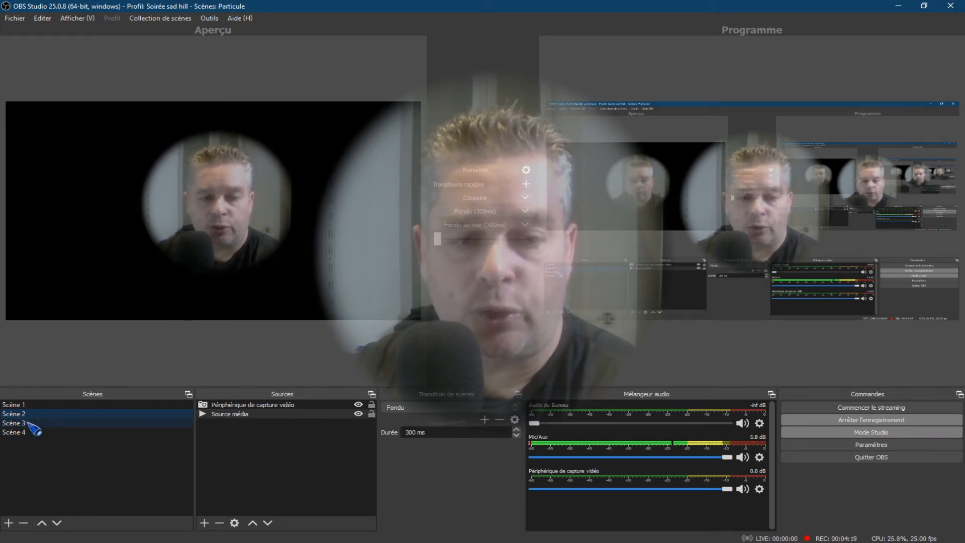
left_click(26, 427)
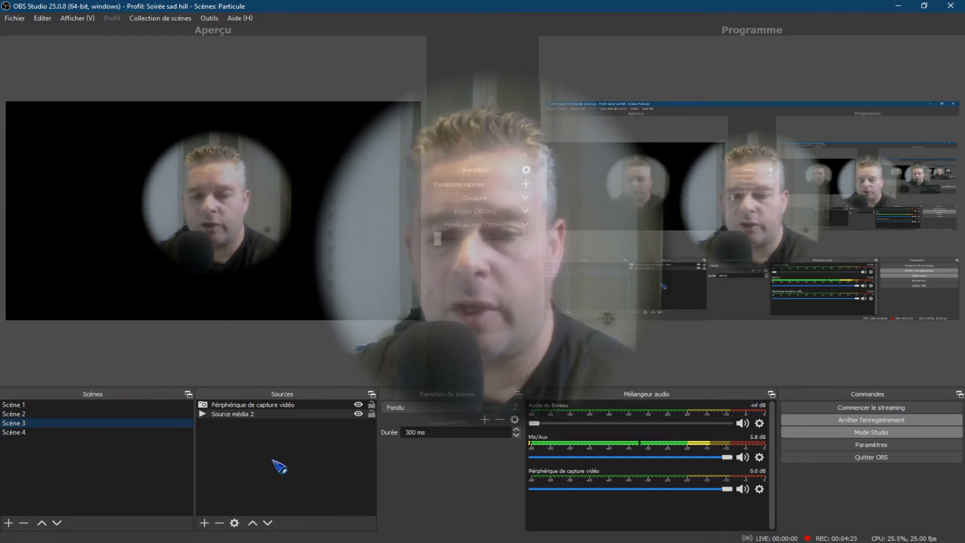
left_click(204, 523)
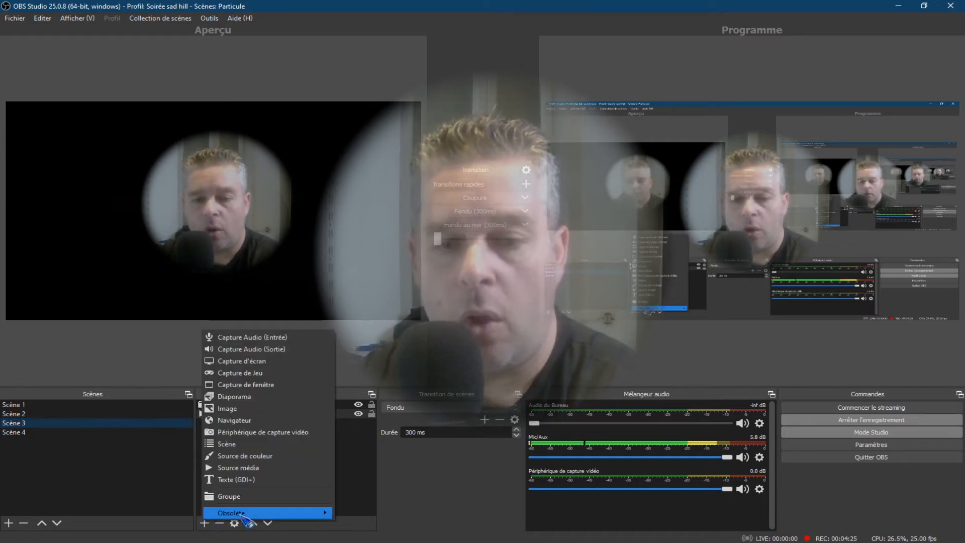
left_click(271, 421)
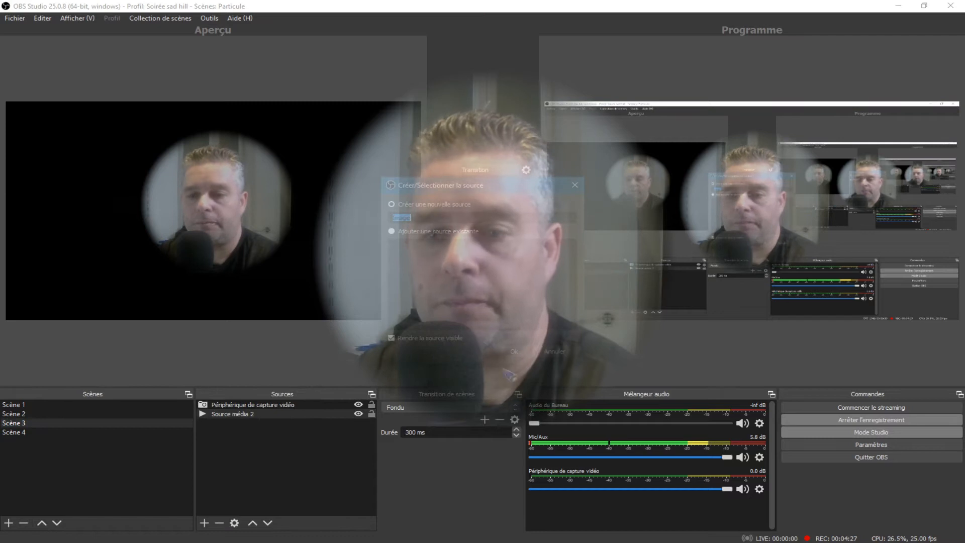
left_click(513, 351)
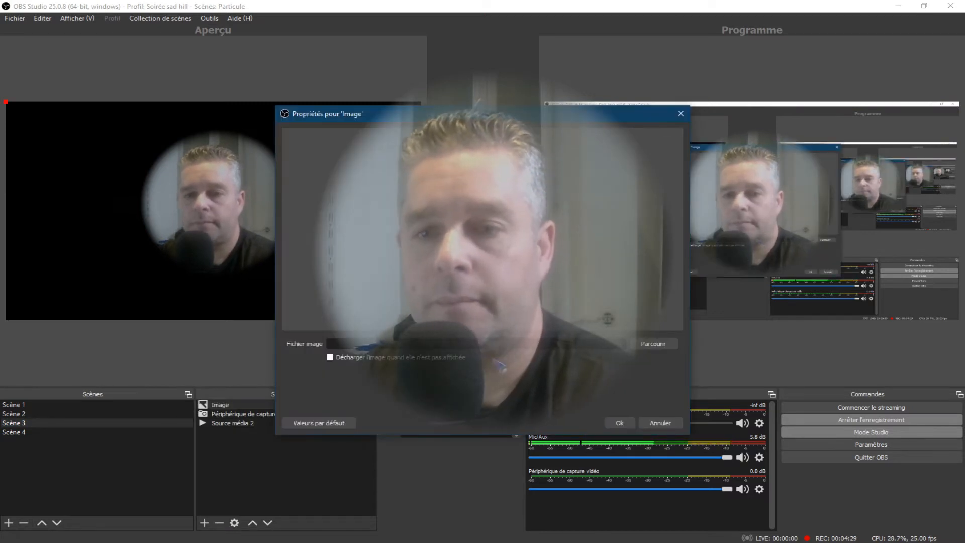
left_click(653, 344)
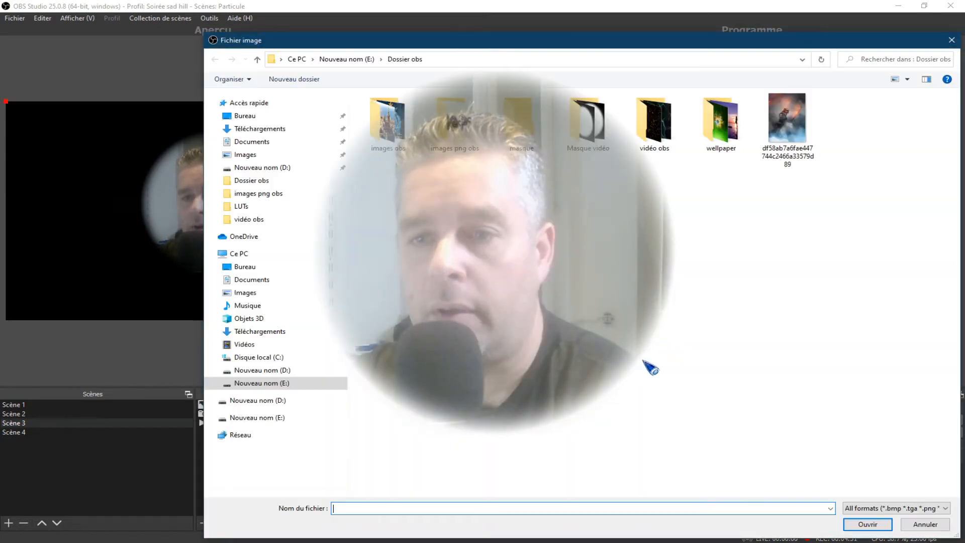
double_click(455, 120)
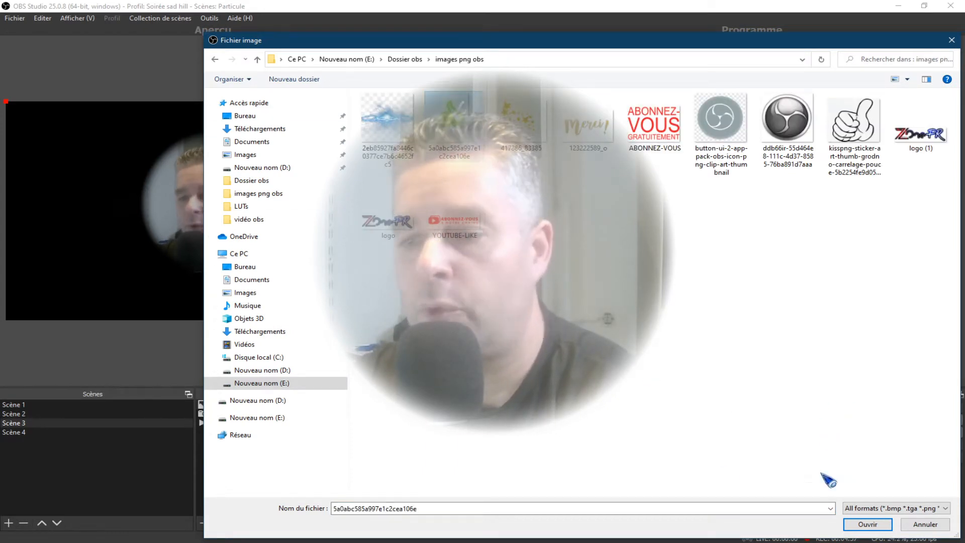
left_click(864, 523)
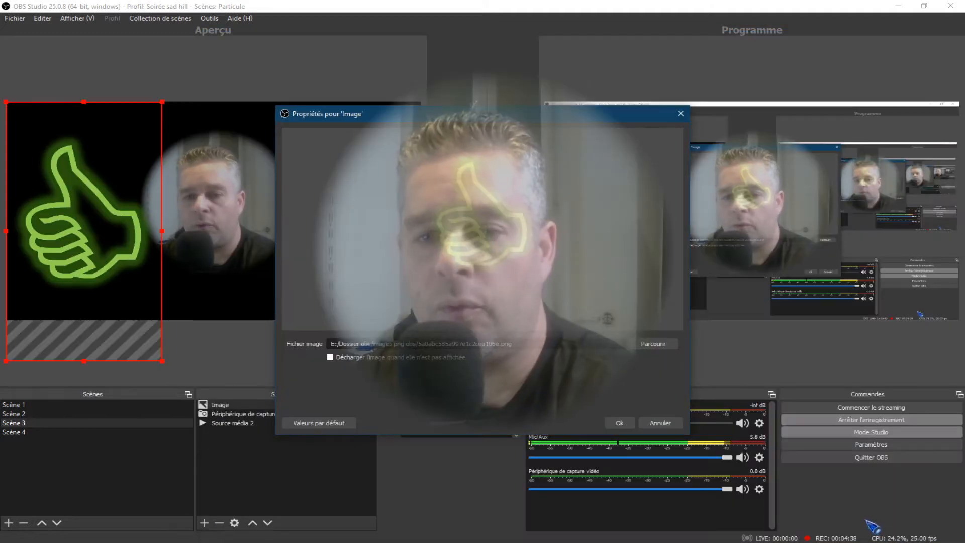
left_click(620, 423)
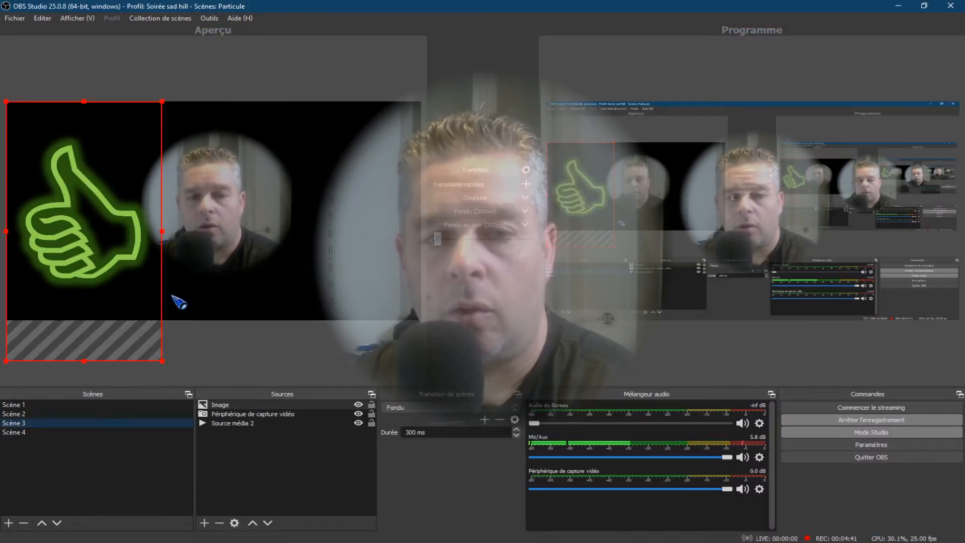
Step: Scale the thumbs-up image down to the canvas height and place it on the empty side before the webcam circle
left_click_drag(162, 362, 133, 297)
left_click_drag(77, 251, 83, 257)
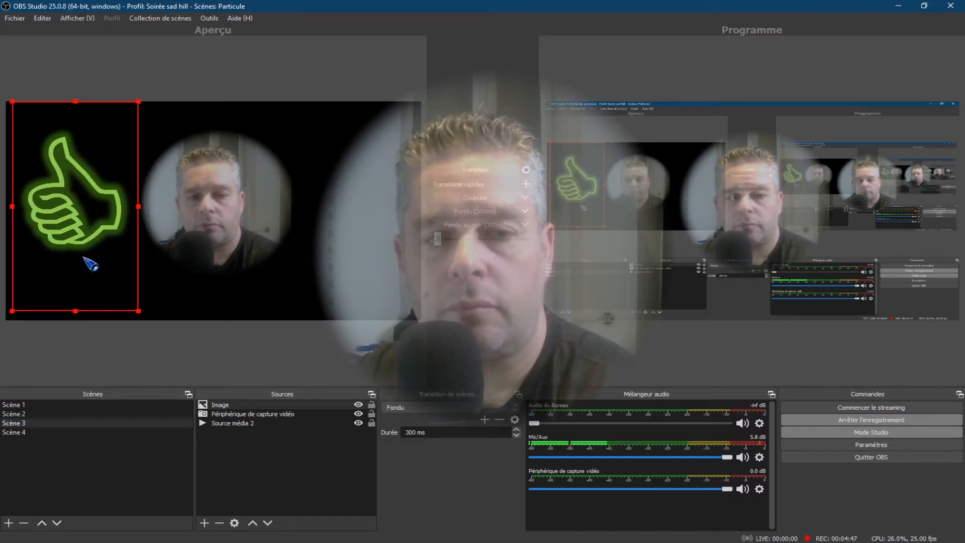
left_click_drag(76, 311, 77, 319)
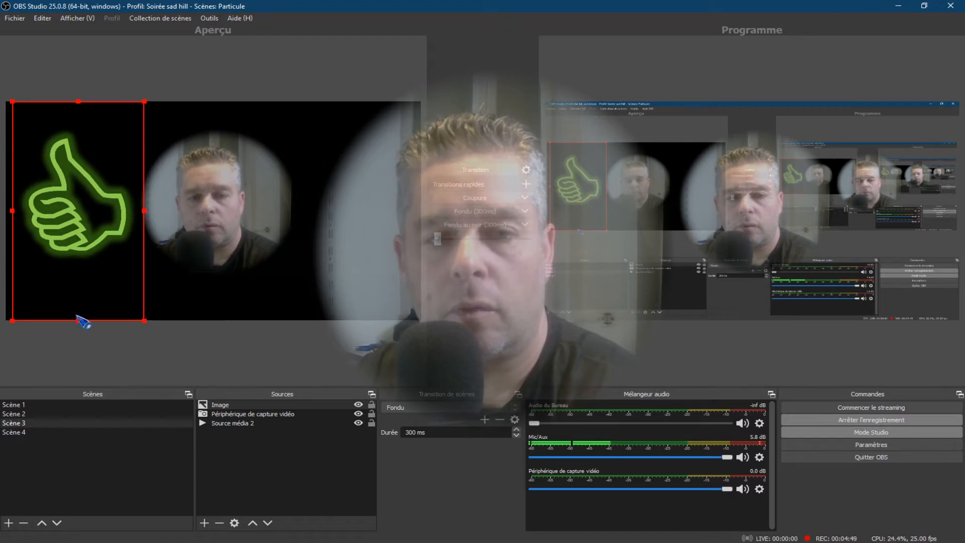
Step: Duplicate the thumbs-up image as a separate source and place the copy on the opposite side of the webcam circle
right_click(76, 219)
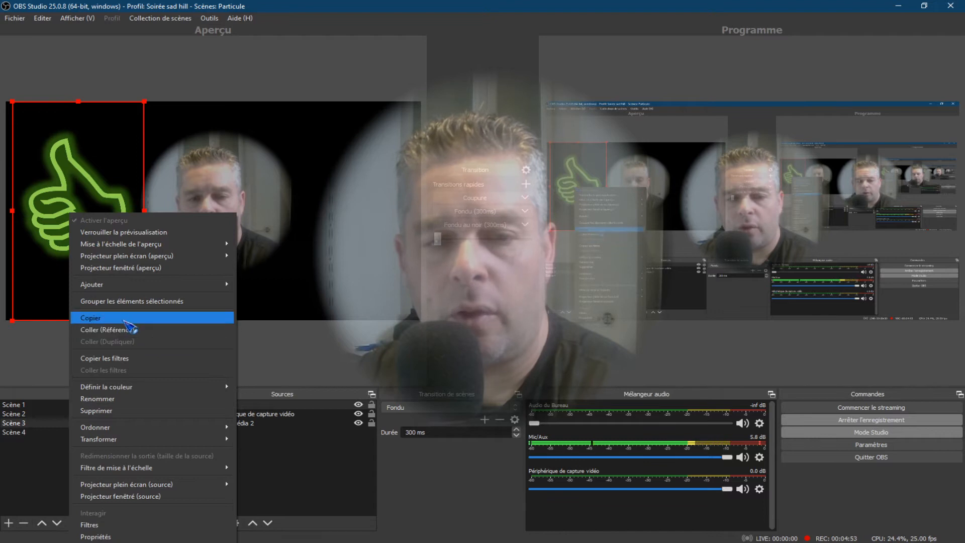
left_click(126, 318)
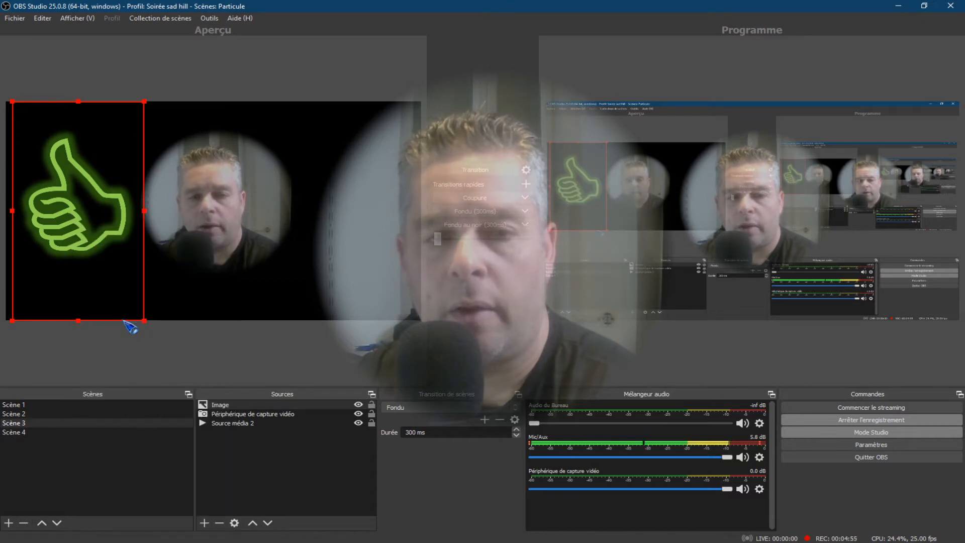
right_click(328, 258)
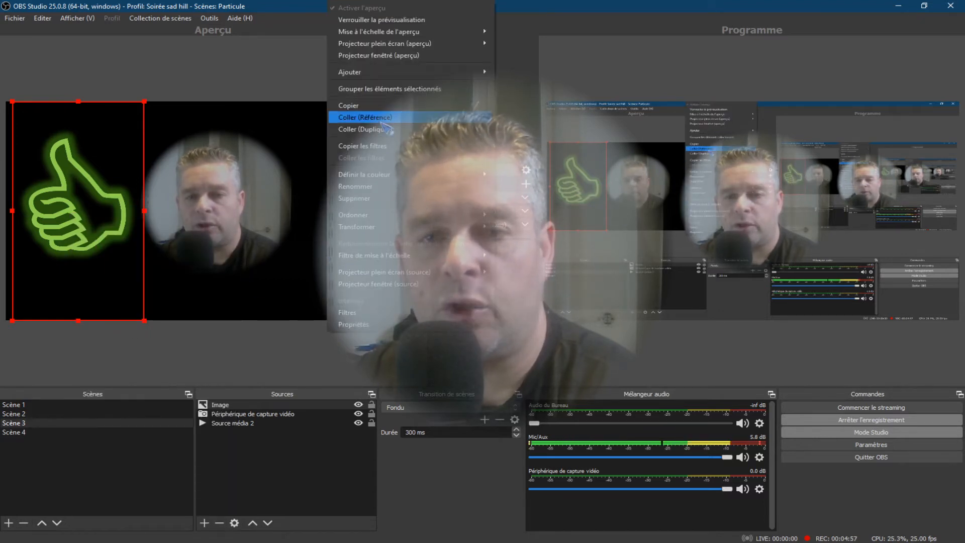
left_click(392, 130)
left_click_drag(86, 179, 351, 181)
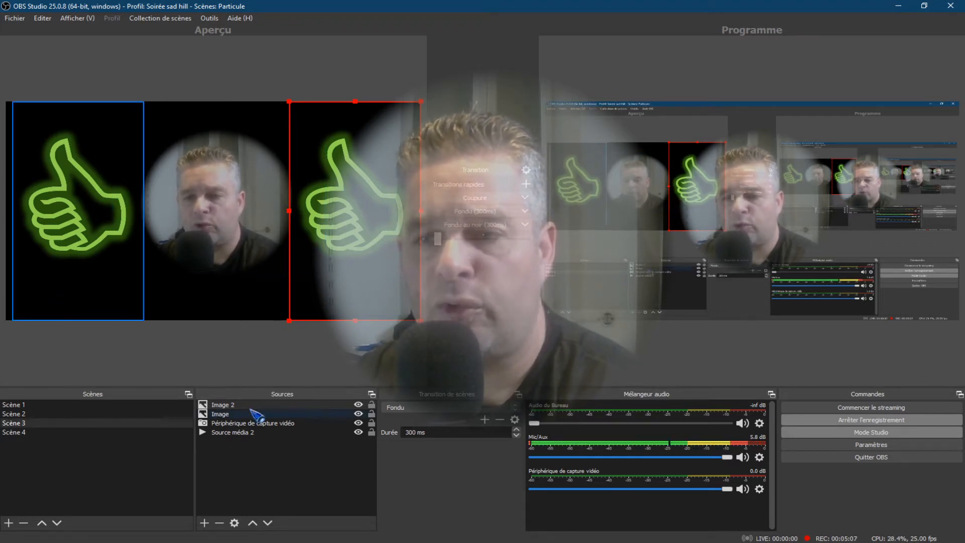
left_click(245, 361)
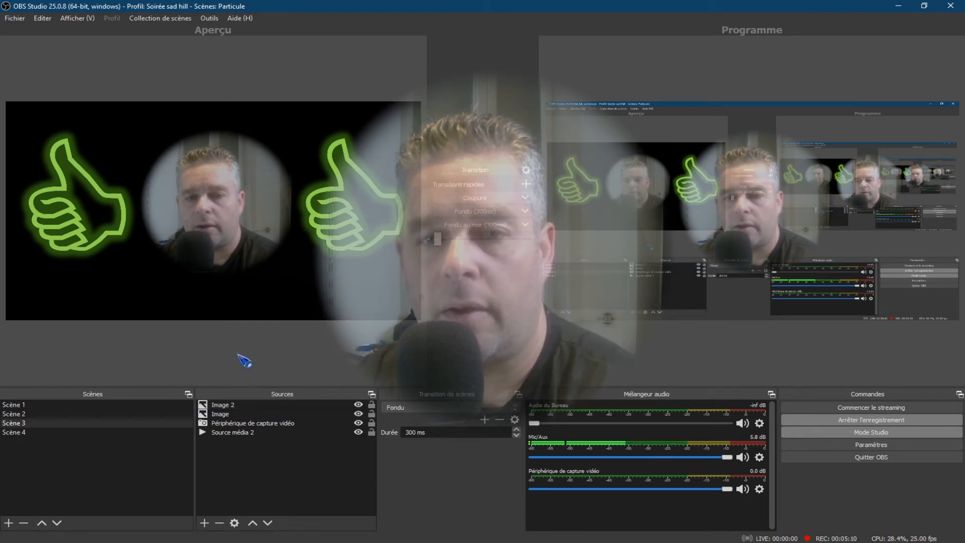
left_click(480, 173)
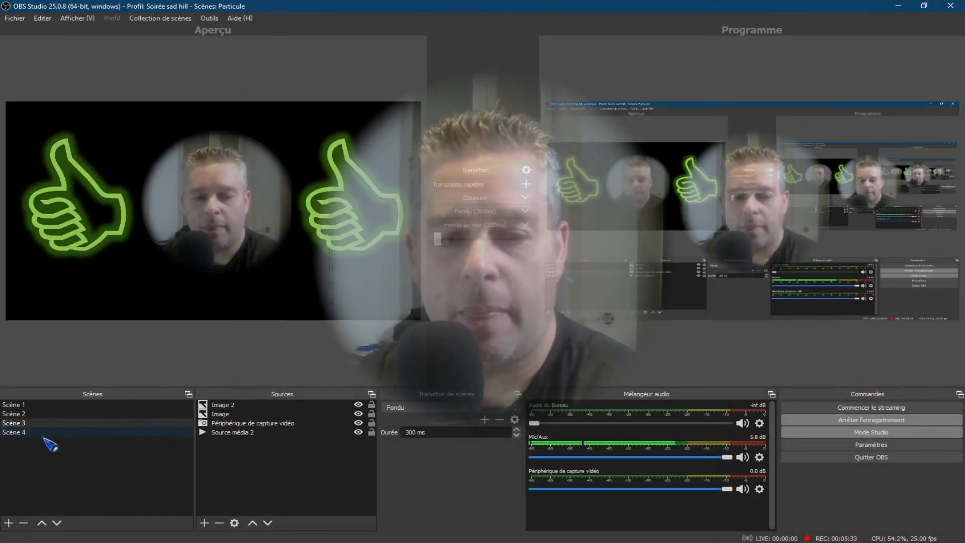
Step: Add a new Texte (GDI+) source to Scène 4 and move its properties window clear of the top of the screen
left_click(34, 433)
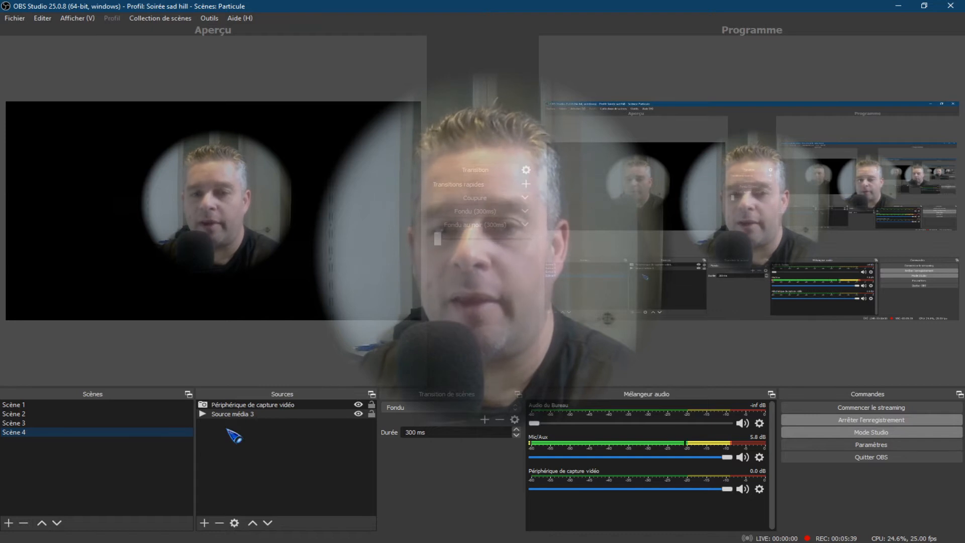
left_click(204, 522)
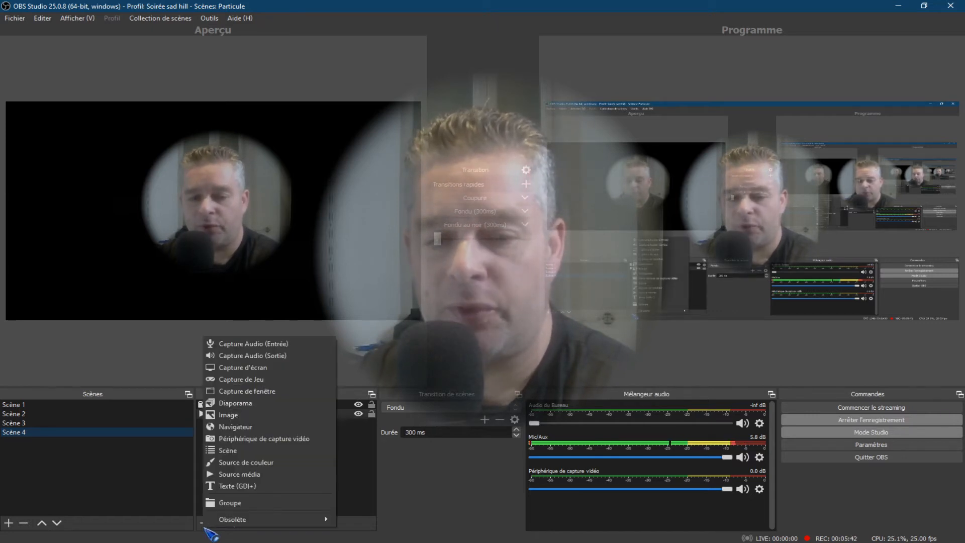
left_click(238, 486)
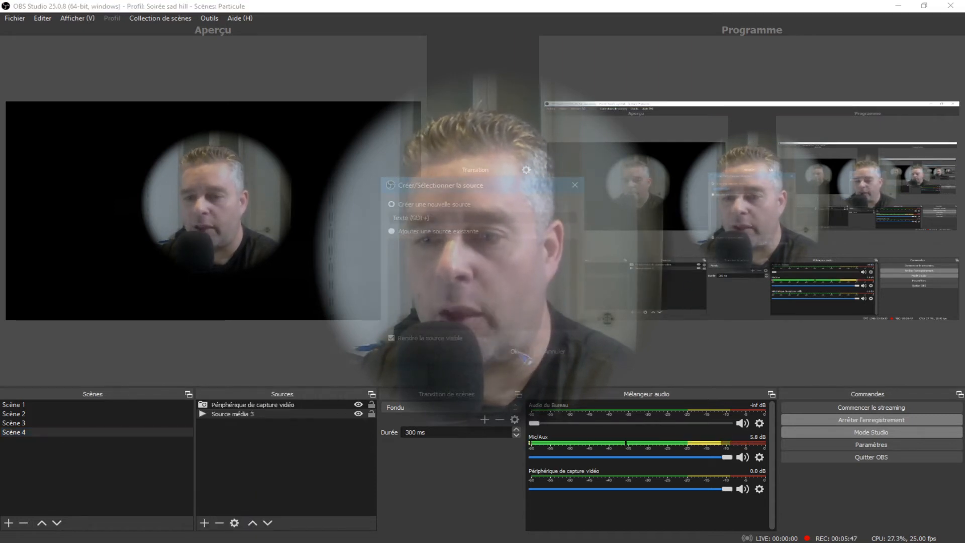
key("Return")
left_click_drag(496, 117, 455, 167)
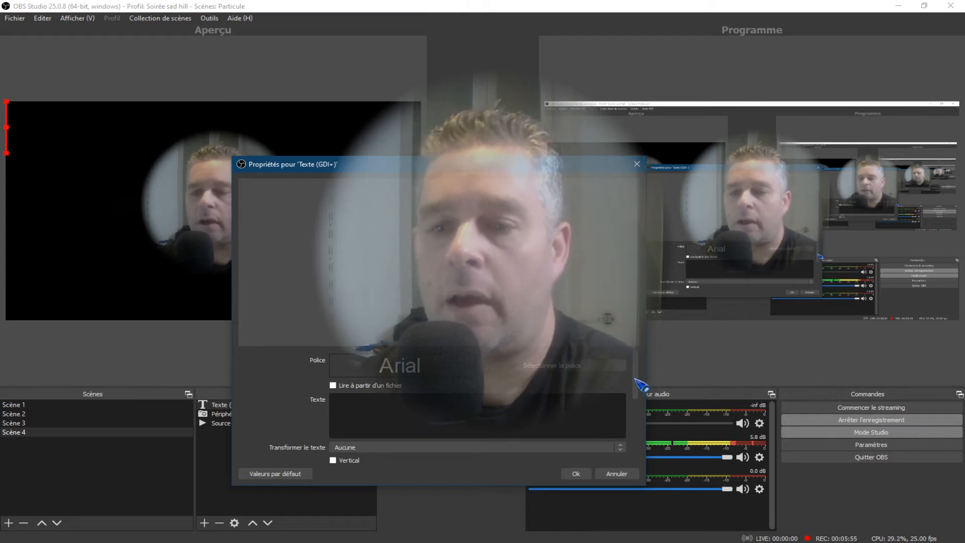
Step: Set the text source's font to Papyrus Normal
mouse_move(636, 381)
left_mouse_down()
mouse_move(645, 456)
mouse_move(647, 376)
mouse_move(632, 457)
mouse_move(640, 377)
left_mouse_up()
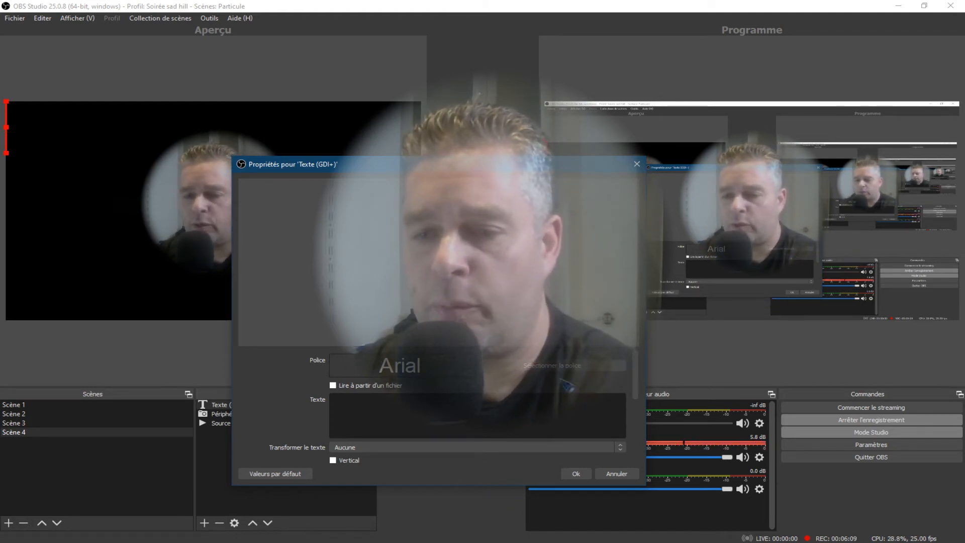
left_click(563, 369)
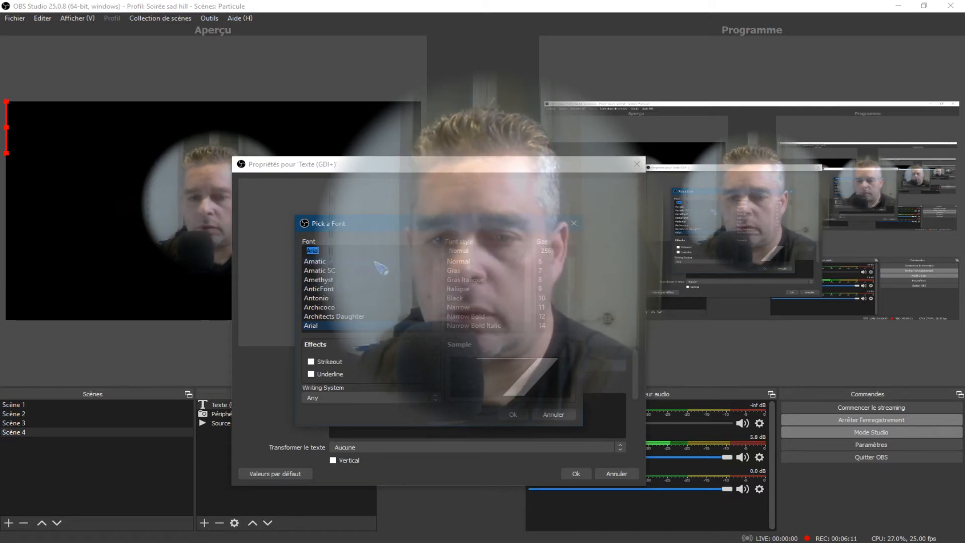
type("Pacifico")
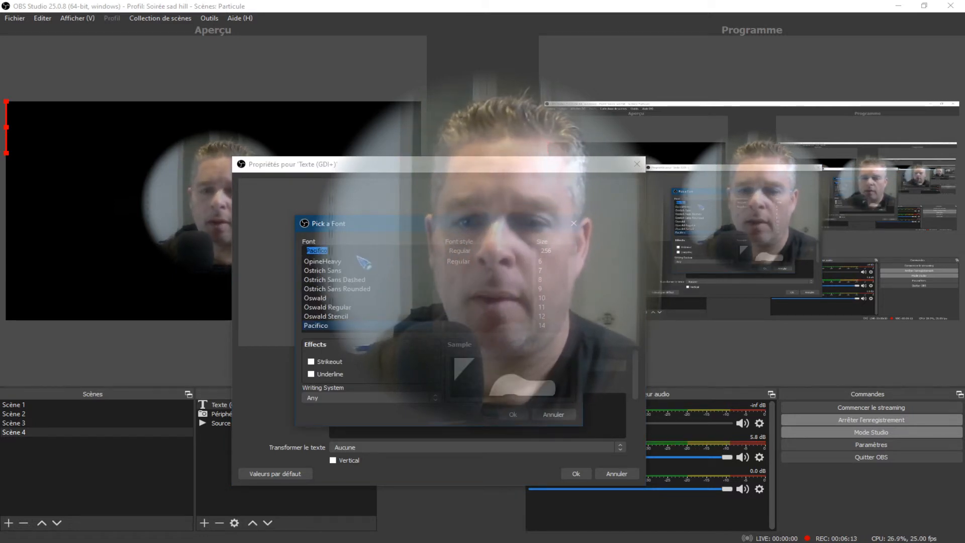
scroll(398, 298, "down", 2)
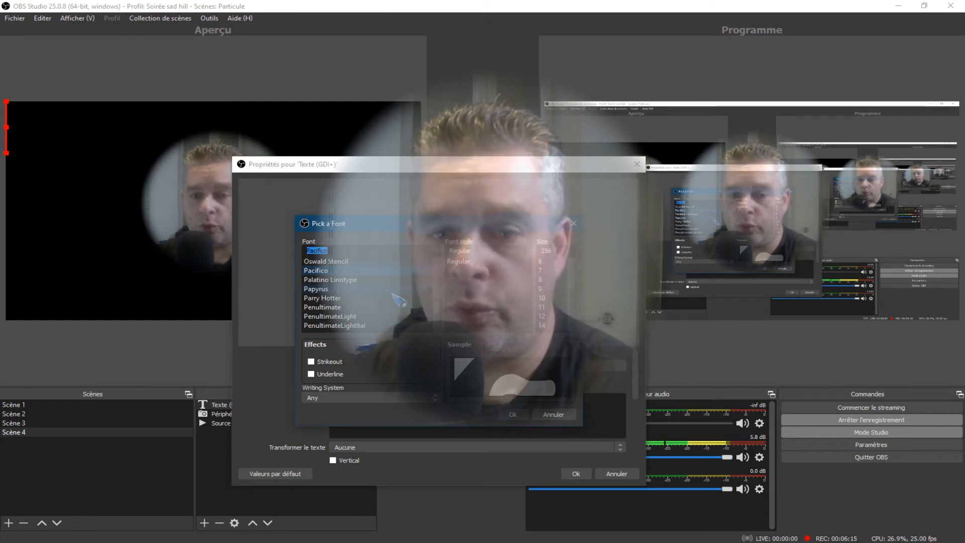
left_click(512, 414)
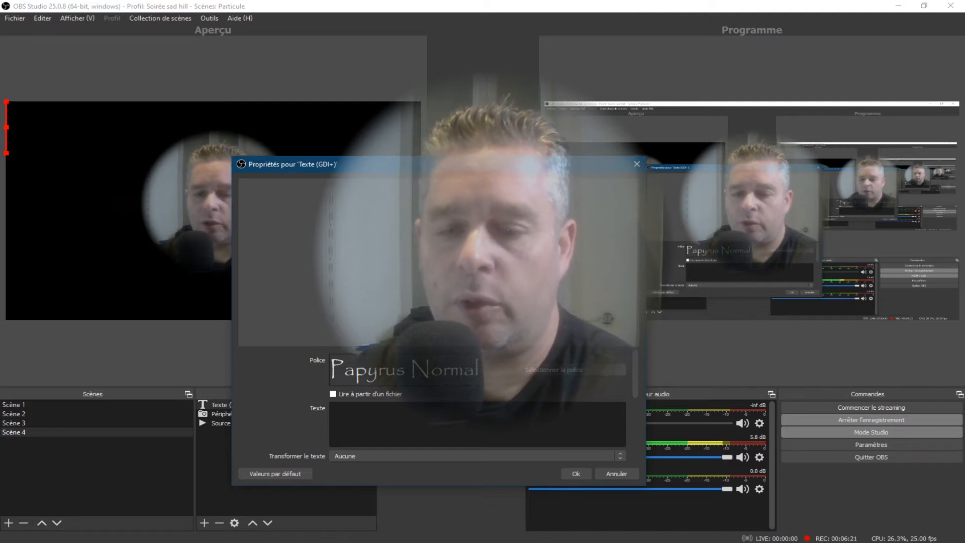
Step: Enter "Nature setup" as the text source's content and confirm its properties
type("Na")
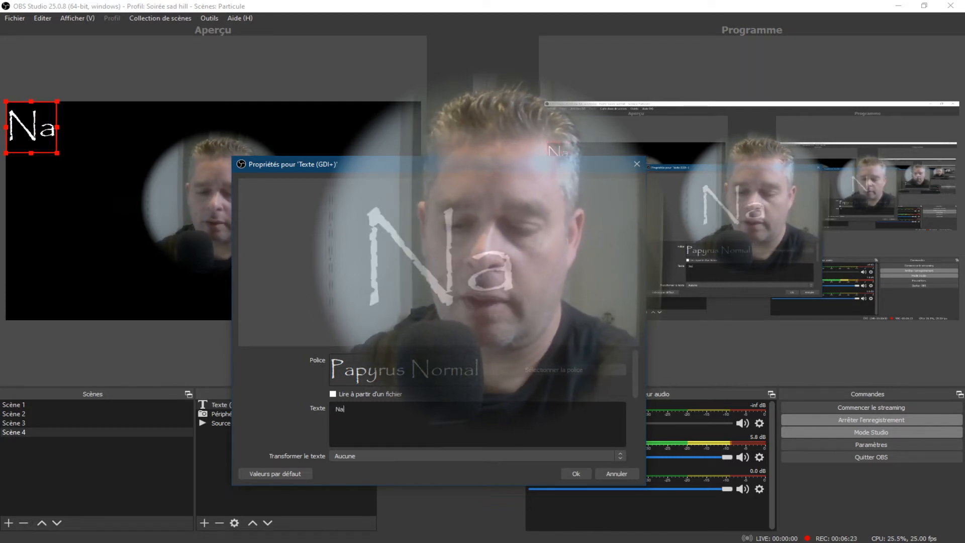
type("tur")
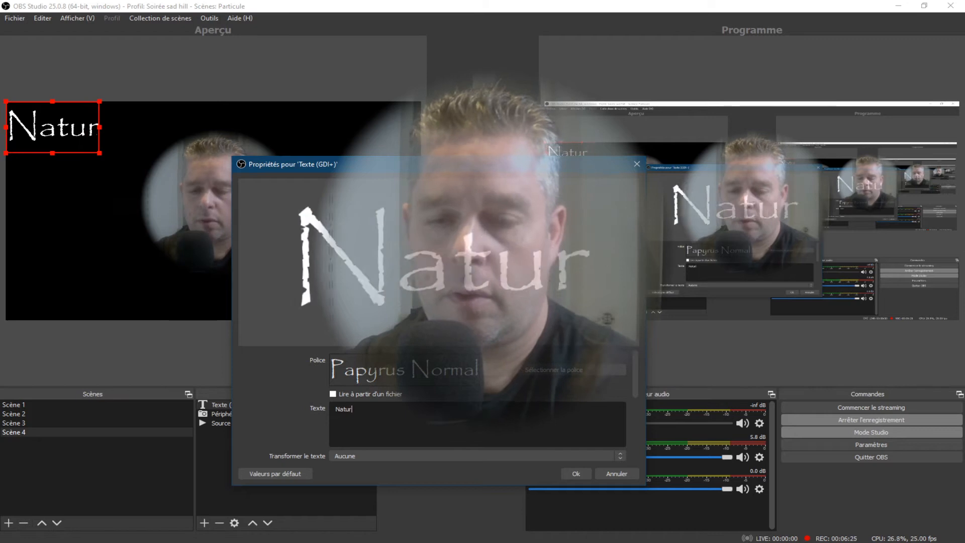
type("e setup")
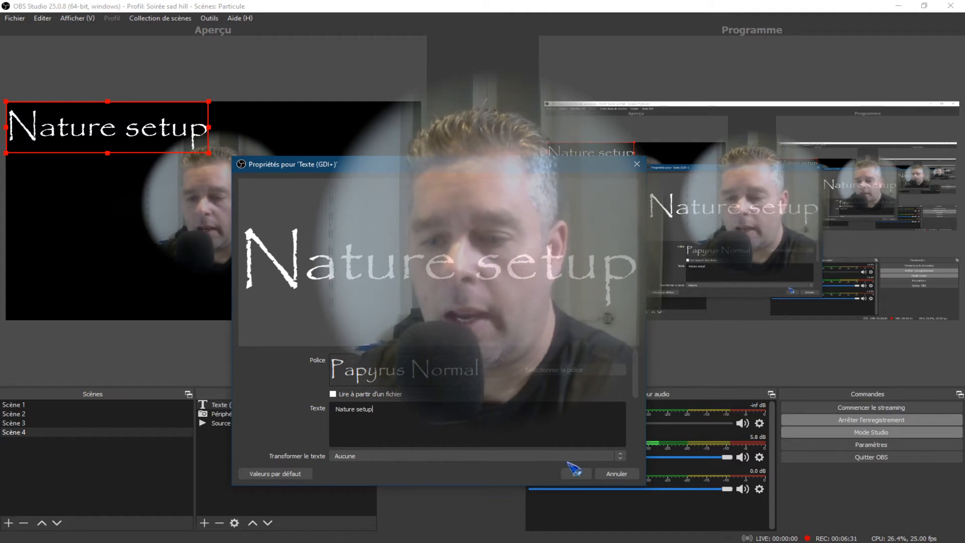
left_click(577, 473)
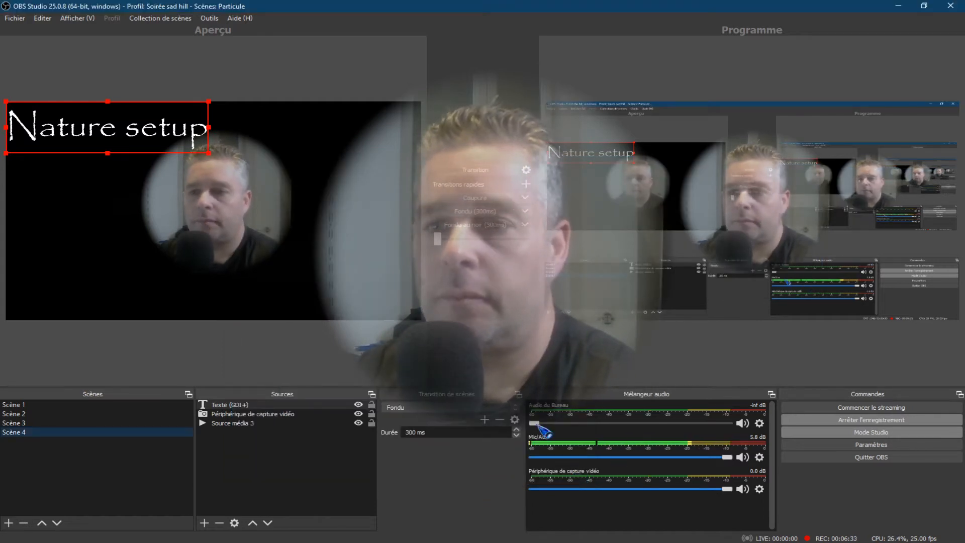
Step: Enlarge the "Nature setup" title and centre it along the canvas's upper edge, above the webcam circle
left_click_drag(122, 147, 226, 142)
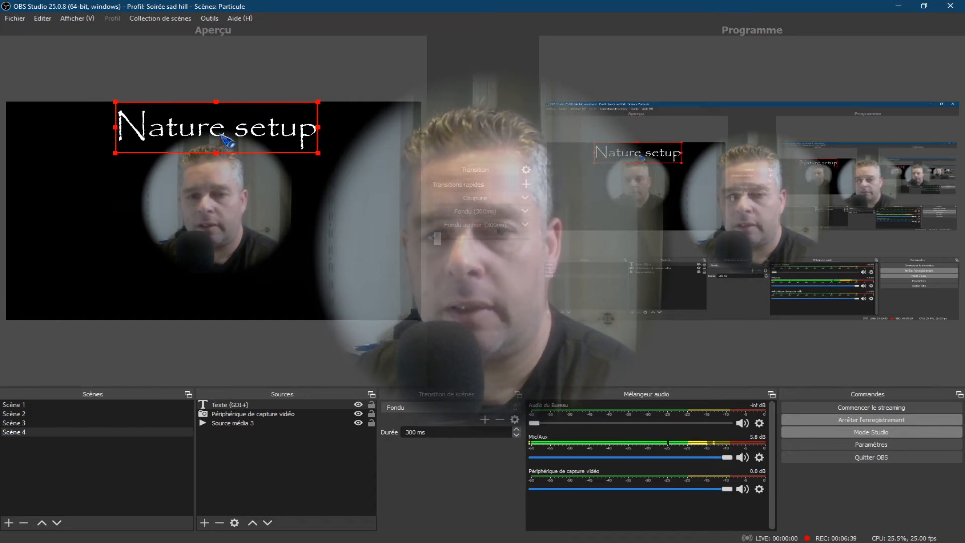
left_click_drag(115, 128, 75, 133)
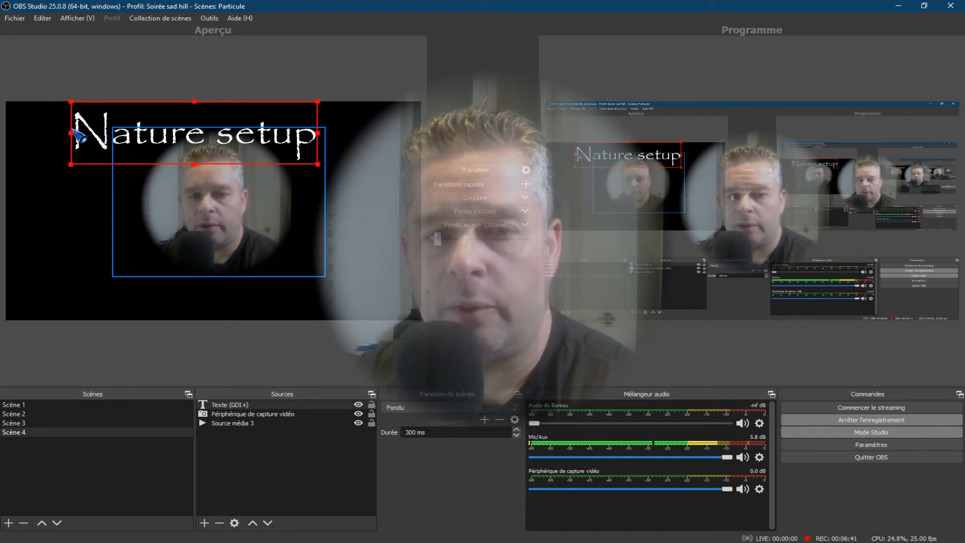
left_click_drag(254, 142, 279, 142)
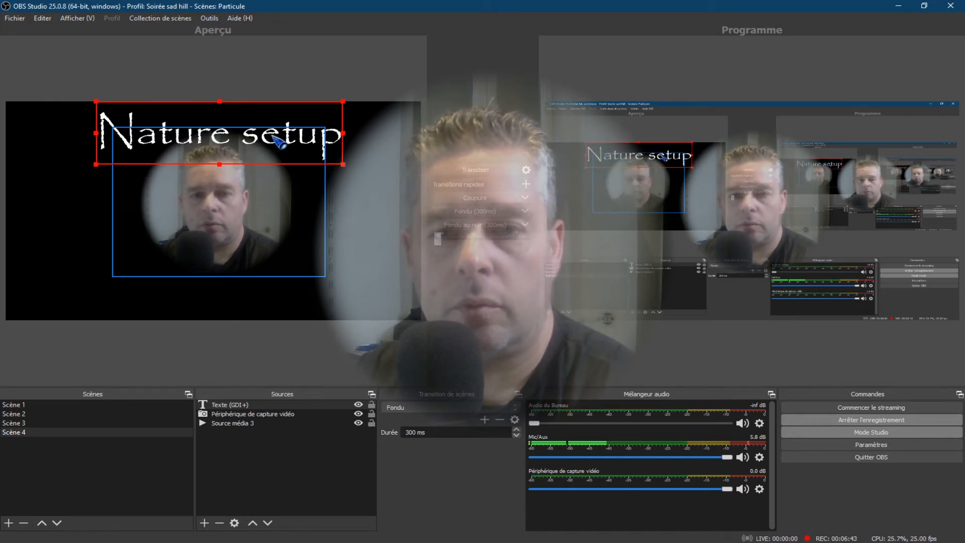
left_click(477, 178)
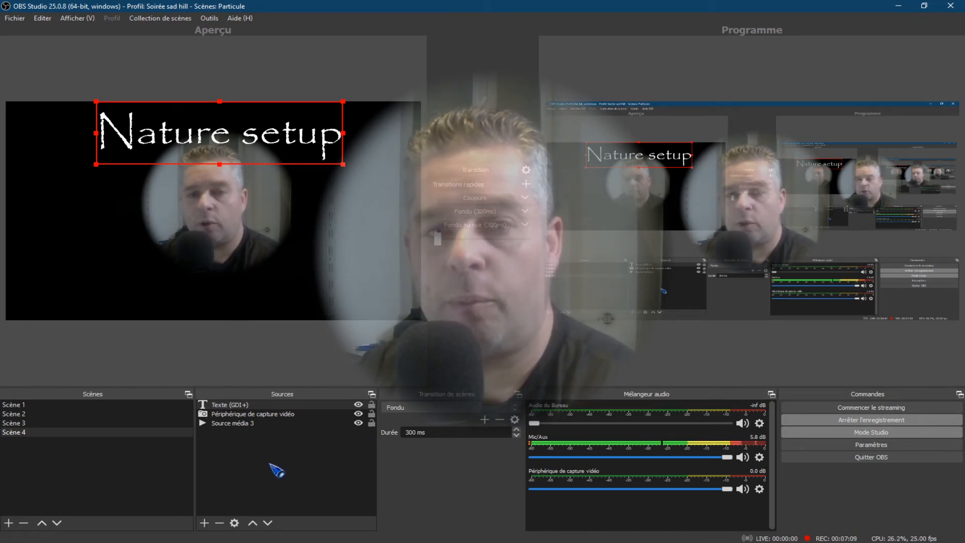
Step: Add a second Texte (GDI+) source to Scène 4 reading "A Bientôt" in Papyrus Normal
left_click(204, 523)
left_click(247, 490)
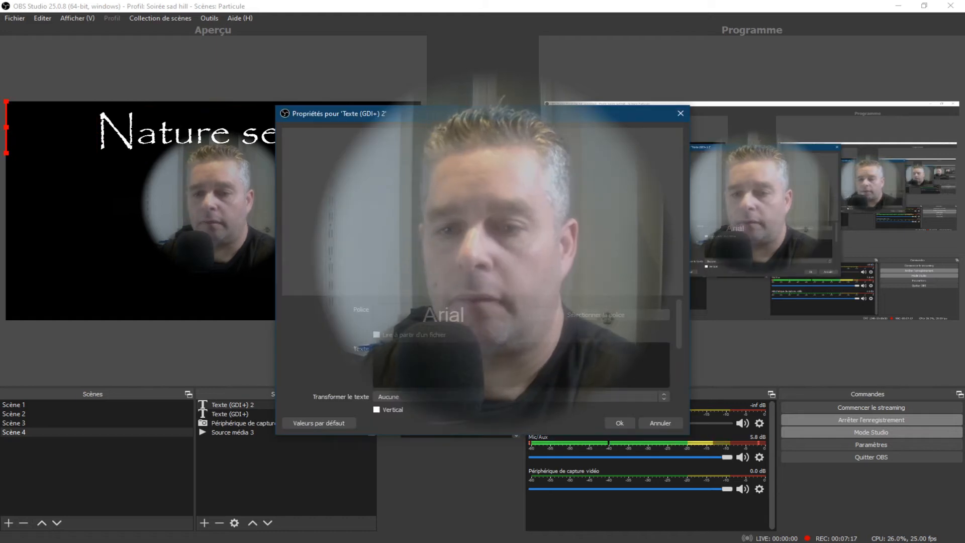
left_click(607, 316)
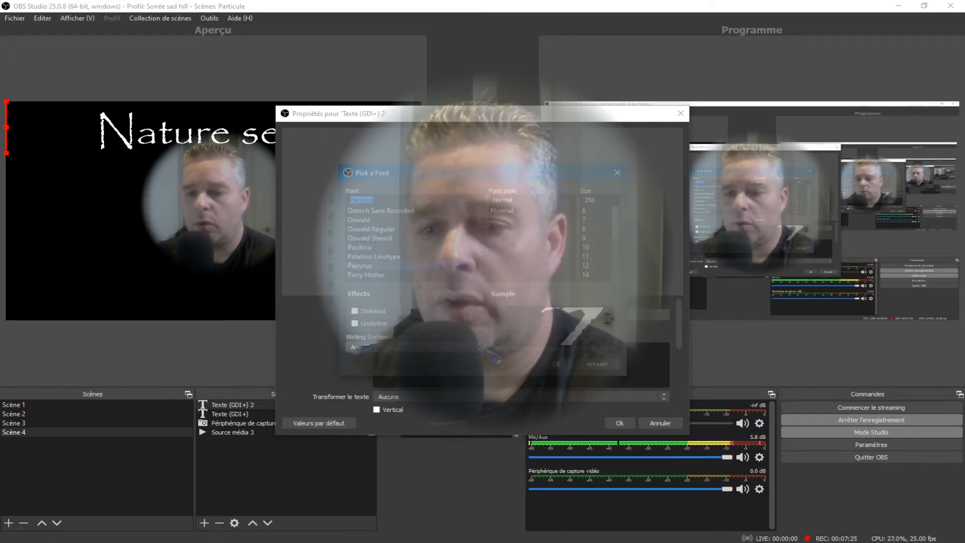
left_click(557, 365)
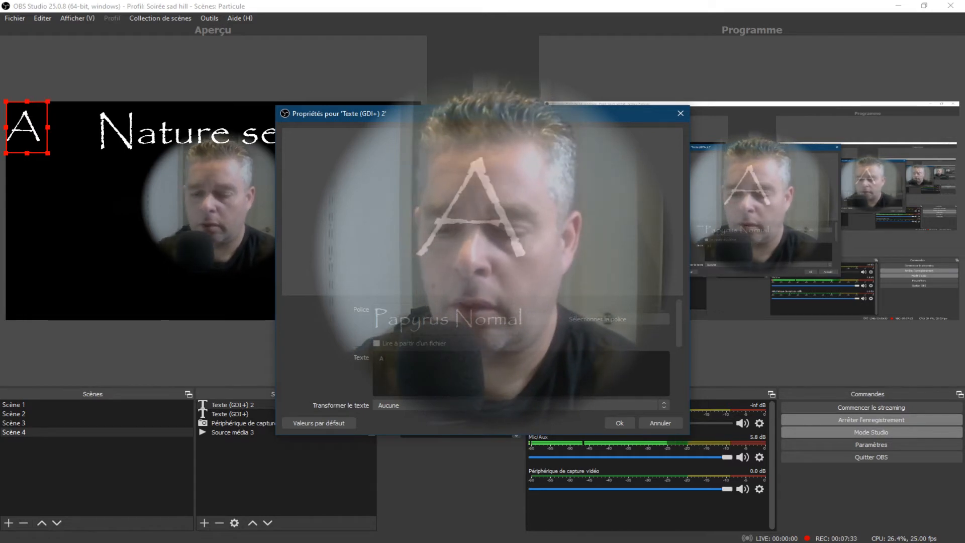
type("Bientôt")
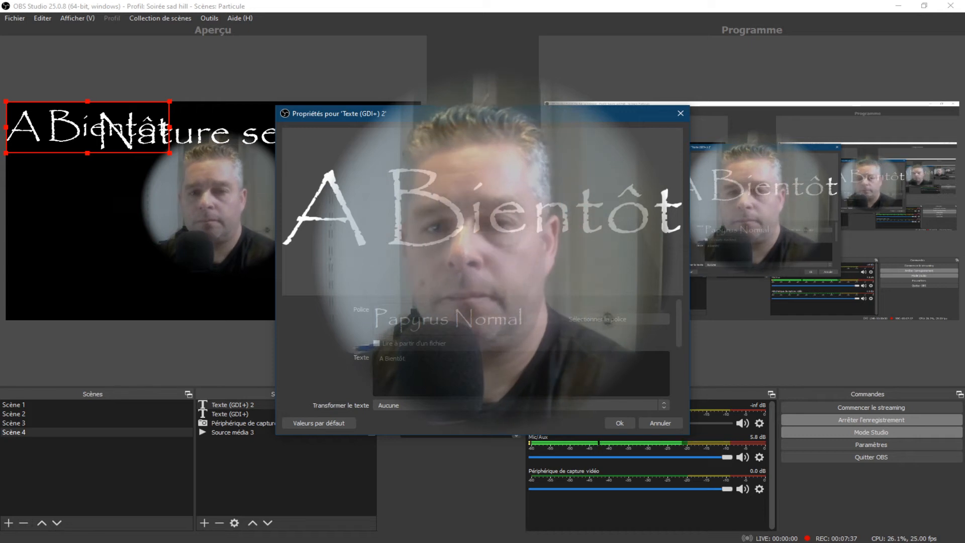
left_click(619, 423)
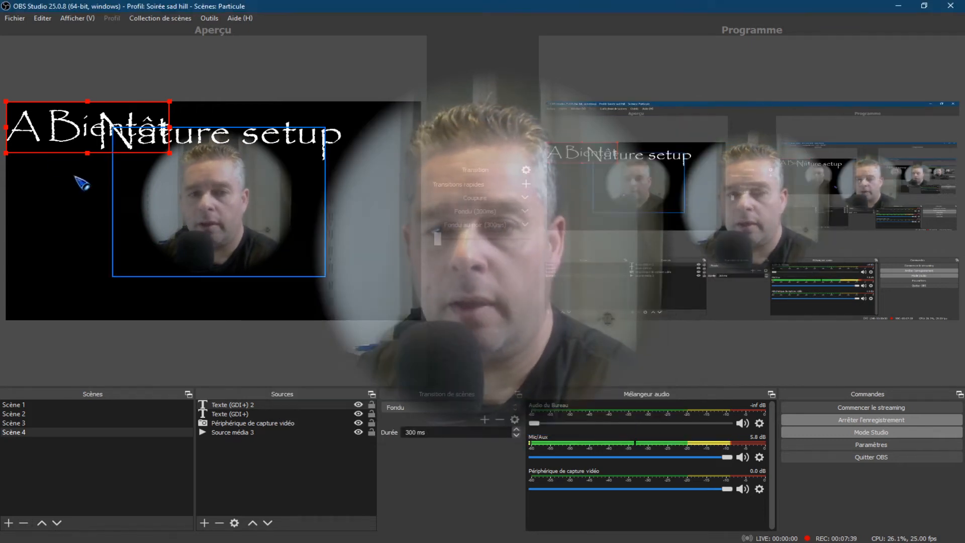
Step: Place the "A Bientôt" text below the webcam circle at the canvas's lower edge and enlarge it slightly
left_click_drag(88, 141, 209, 303)
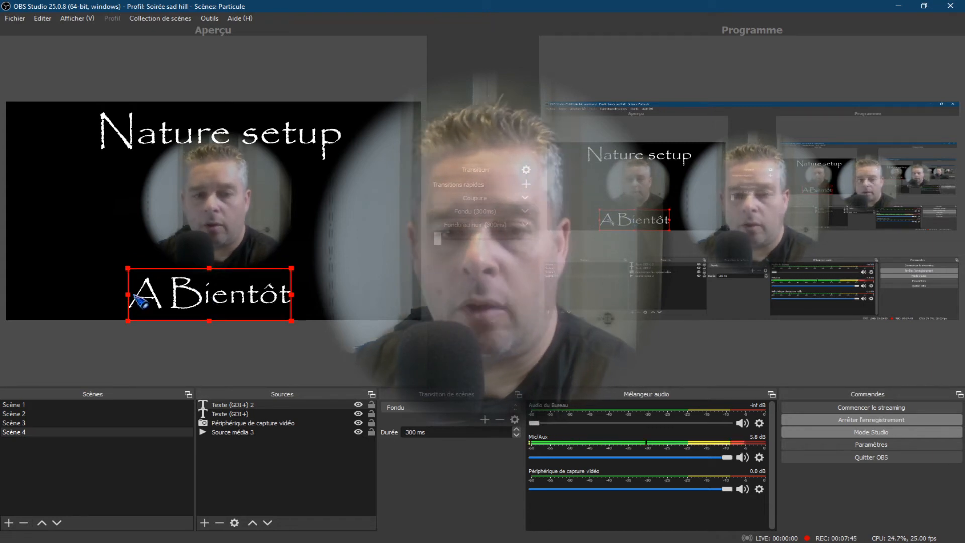
left_click_drag(129, 297, 123, 297)
left_click_drag(245, 307, 250, 305)
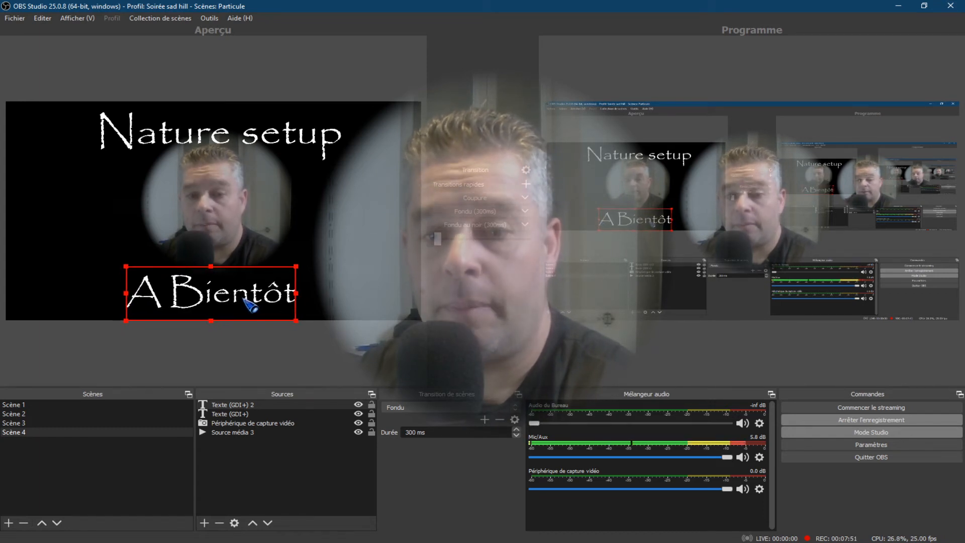
Step: Add a Défilement effect filter to the "A Bientôt" text source
right_click(229, 301)
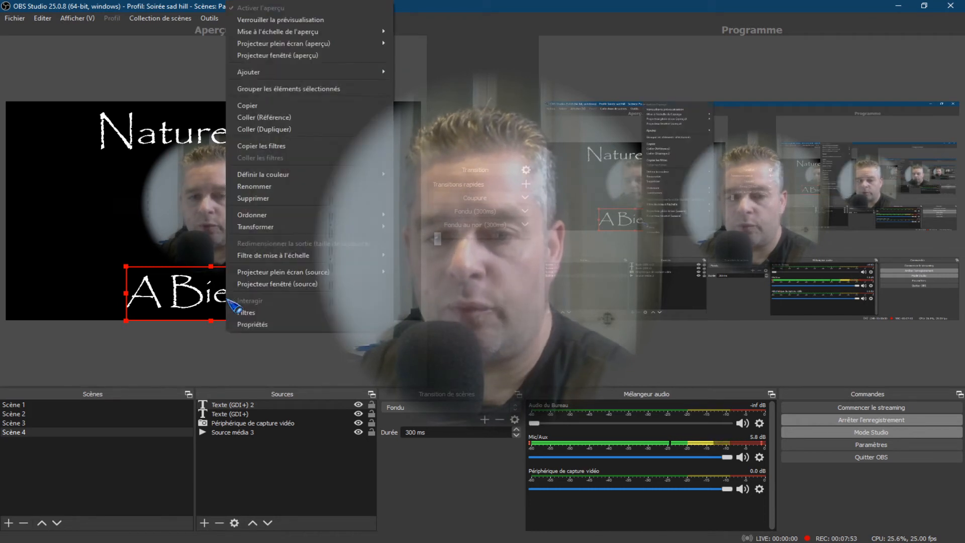
left_click(265, 315)
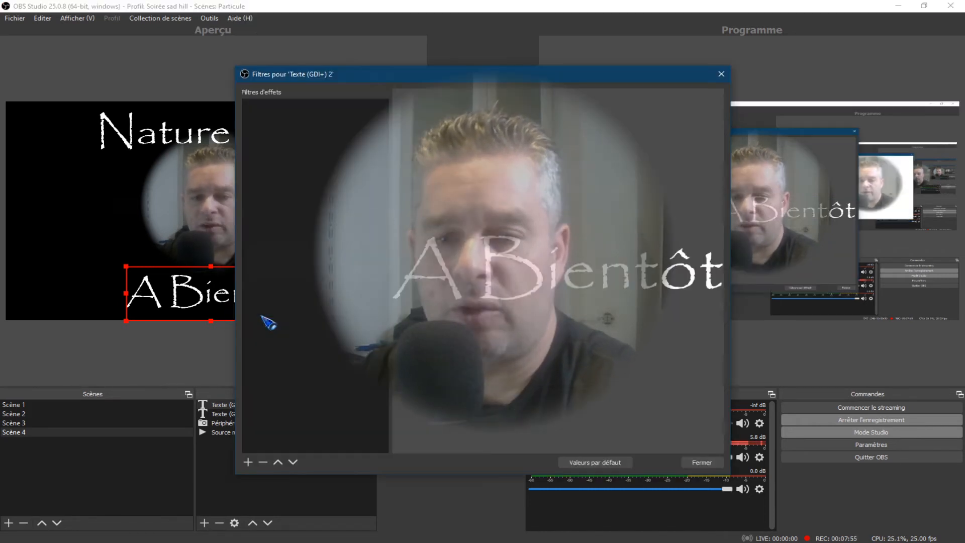
left_click_drag(447, 74, 248, 22)
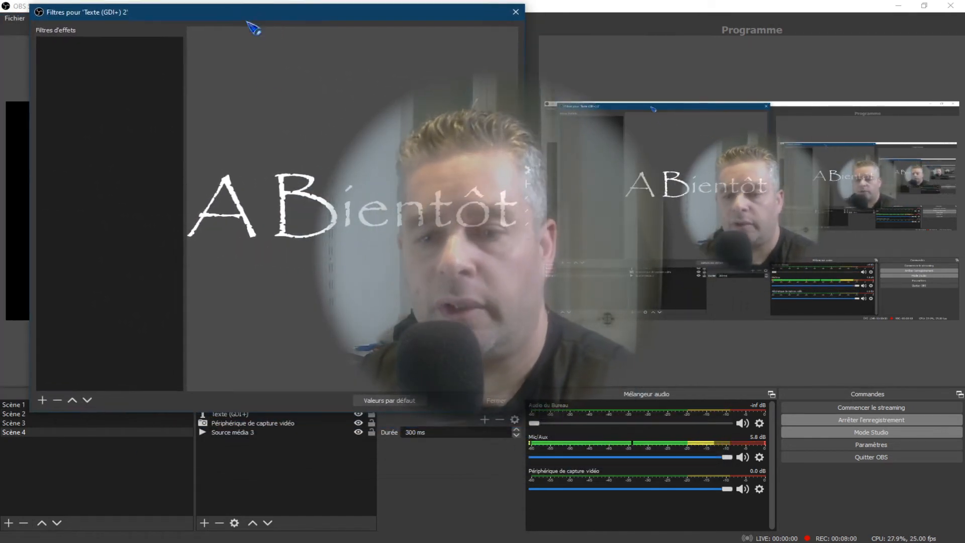
left_click(43, 400)
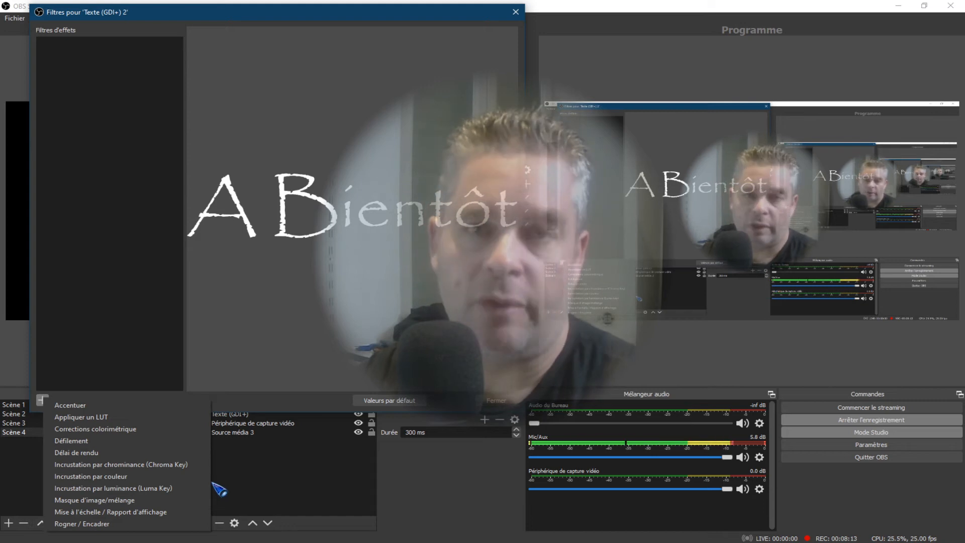
left_click(95, 443)
left_click(254, 232)
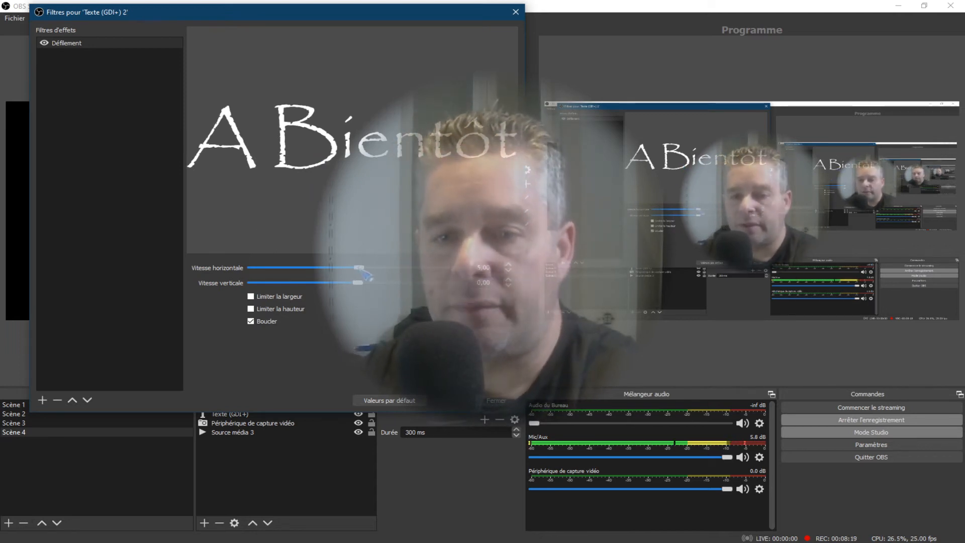
Step: Set the Défilement filter's horizontal speed to 96 and close the filters window after uncovering the preview
left_click_drag(367, 275, 379, 269)
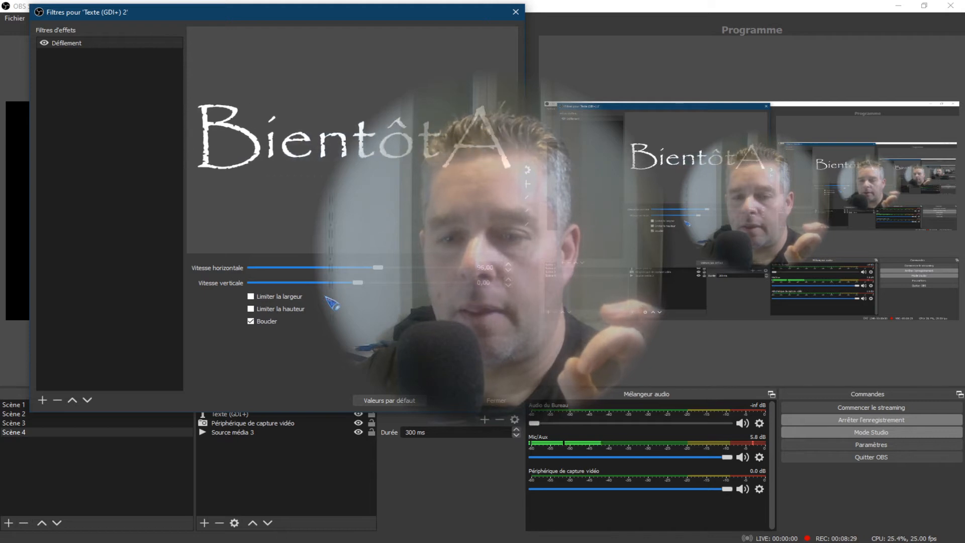
left_click_drag(315, 16, 721, 41)
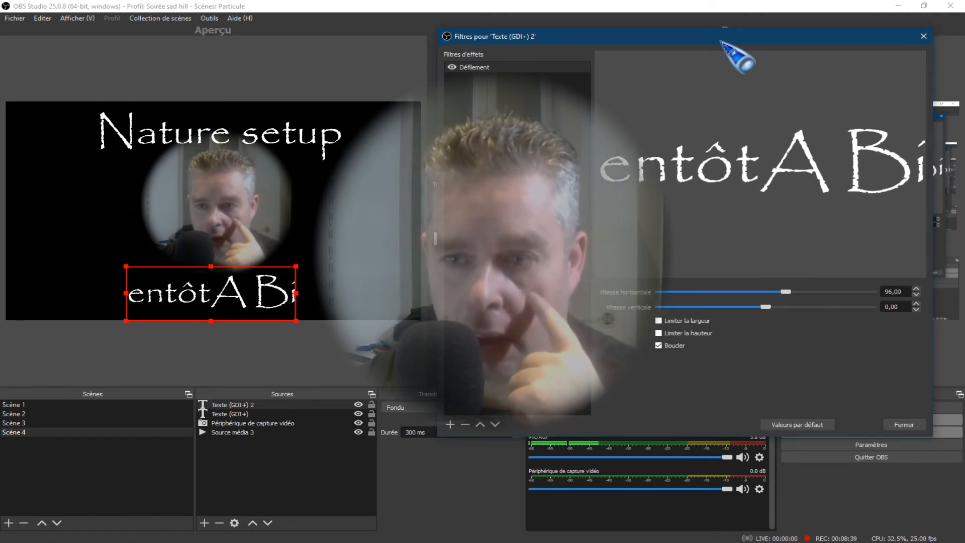
left_click(903, 425)
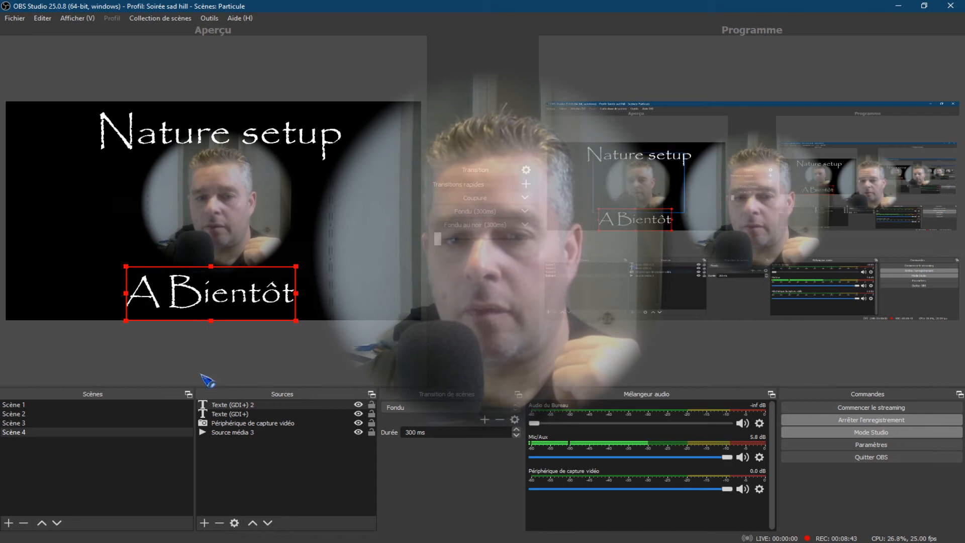
Step: Reopen the "A Bientôt" source's properties, move the window clear of the preview, and pad the text with trailing spaces
right_click(189, 308)
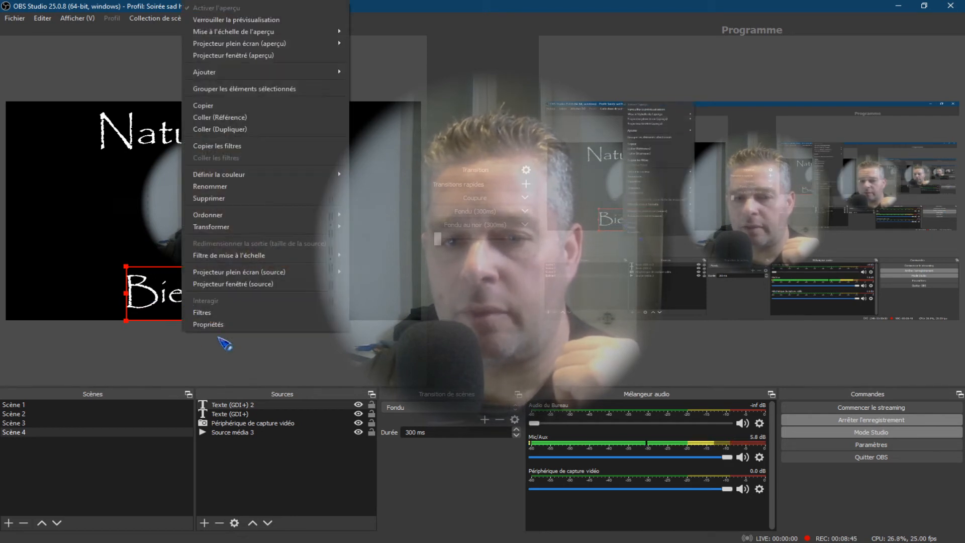
left_click(216, 324)
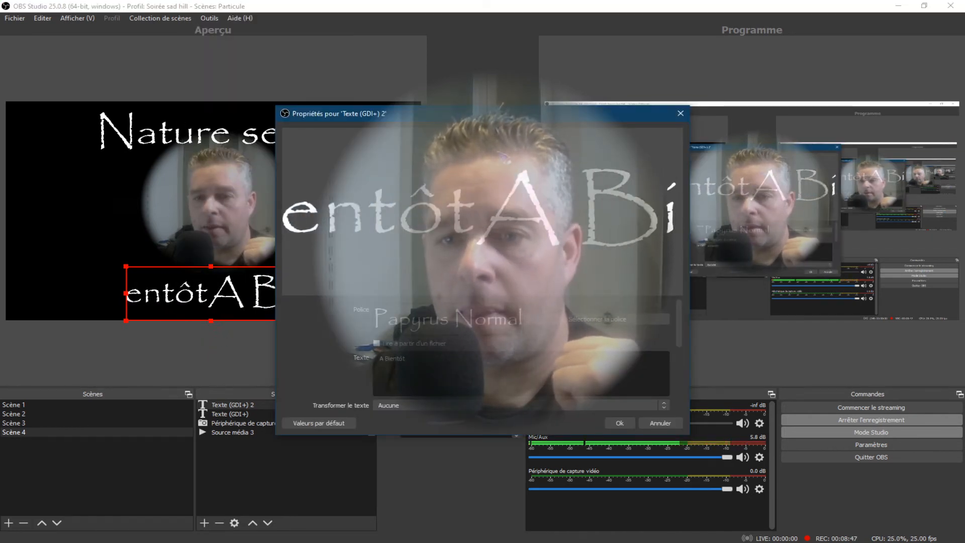
left_click_drag(499, 231, 501, 290)
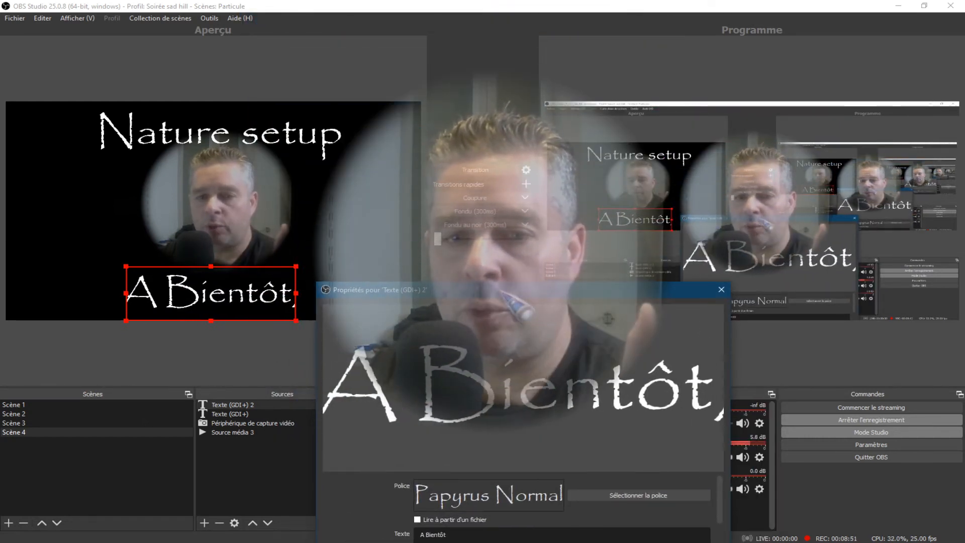
left_click_drag(501, 290, 501, 182)
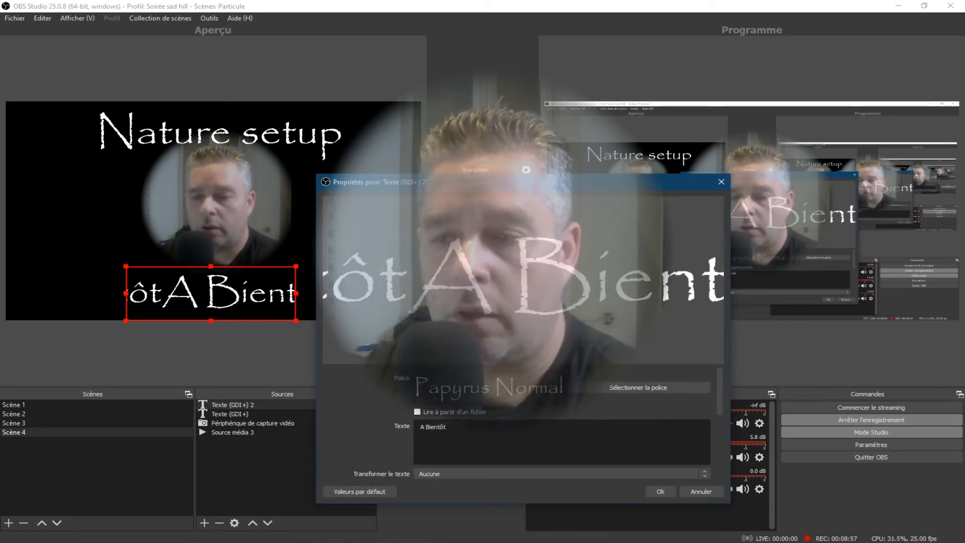
left_click_drag(496, 185, 206, 23)
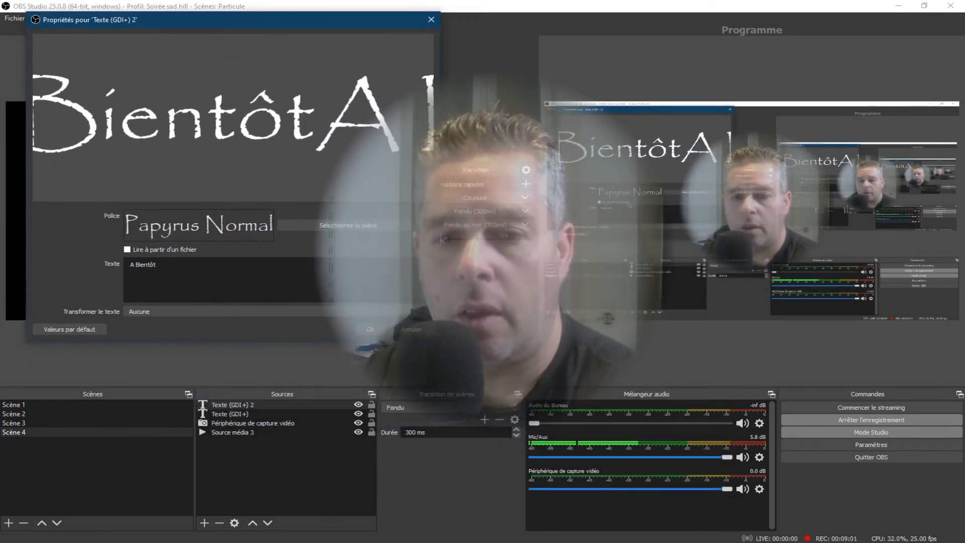
left_click_drag(242, 22, 769, 48)
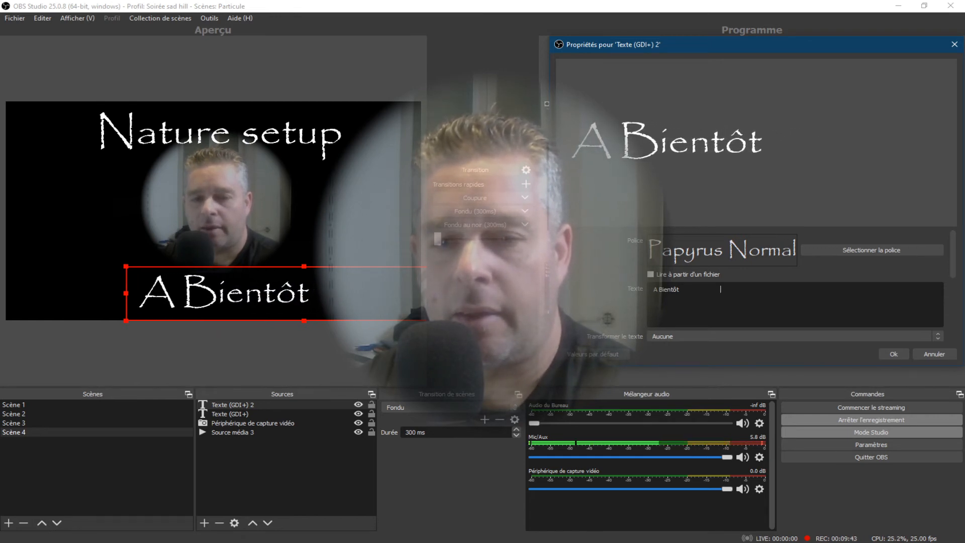
Step: Align the scrolling "A Bientôt" text with the canvas's left edge and scale it to the full canvas width
left_click_drag(315, 294, 196, 294)
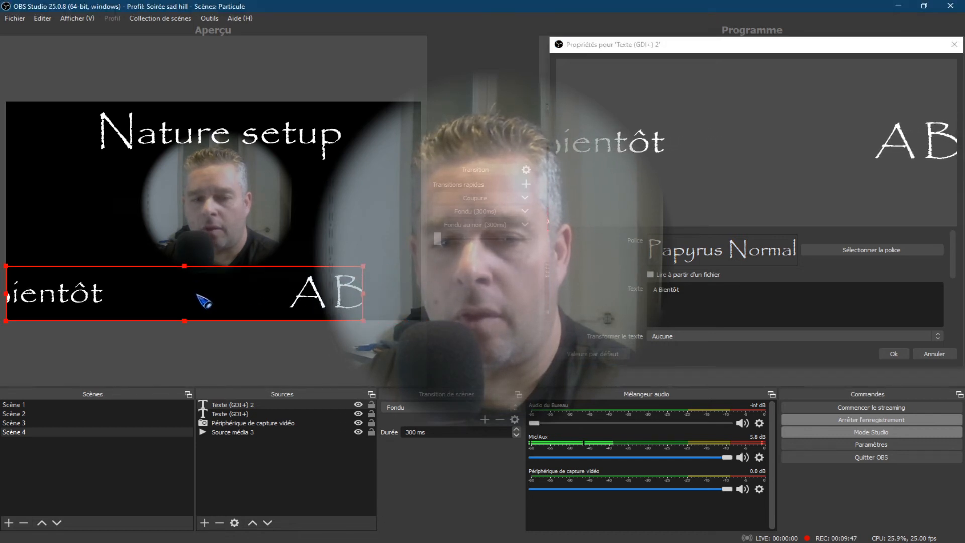
left_click_drag(363, 293, 421, 298)
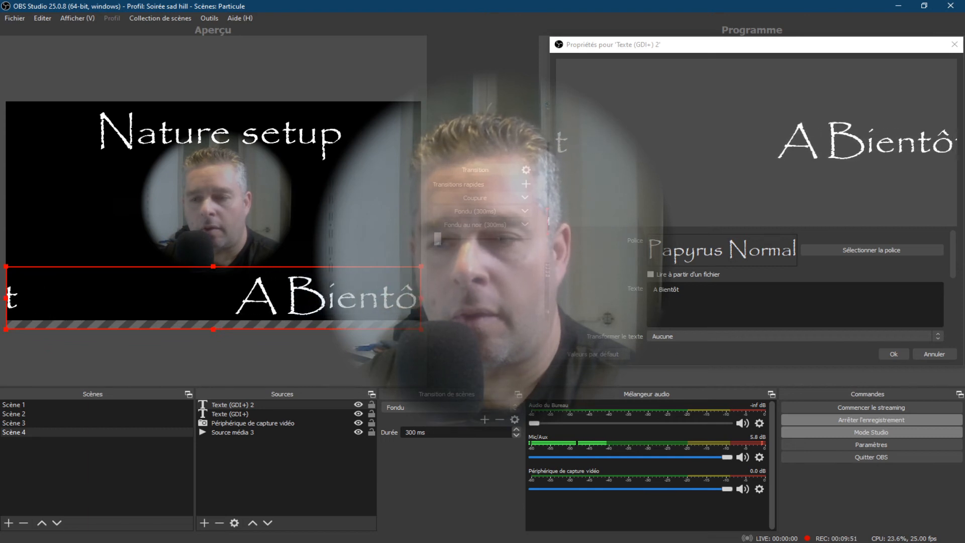
Step: Insert extra spacing between "A" and "Bientôt", lengthen the trailing spaces, and confirm the text properties
left_click(724, 291)
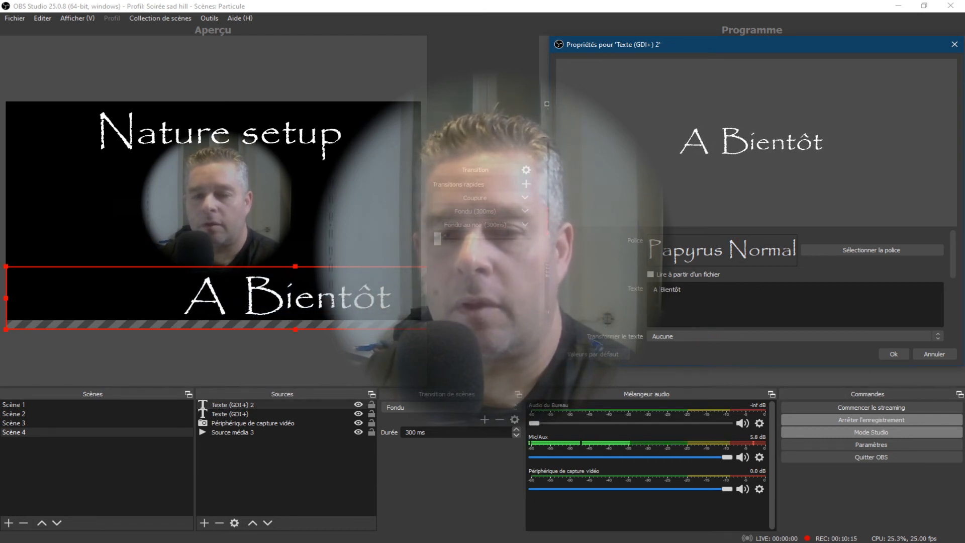
left_click(194, 363)
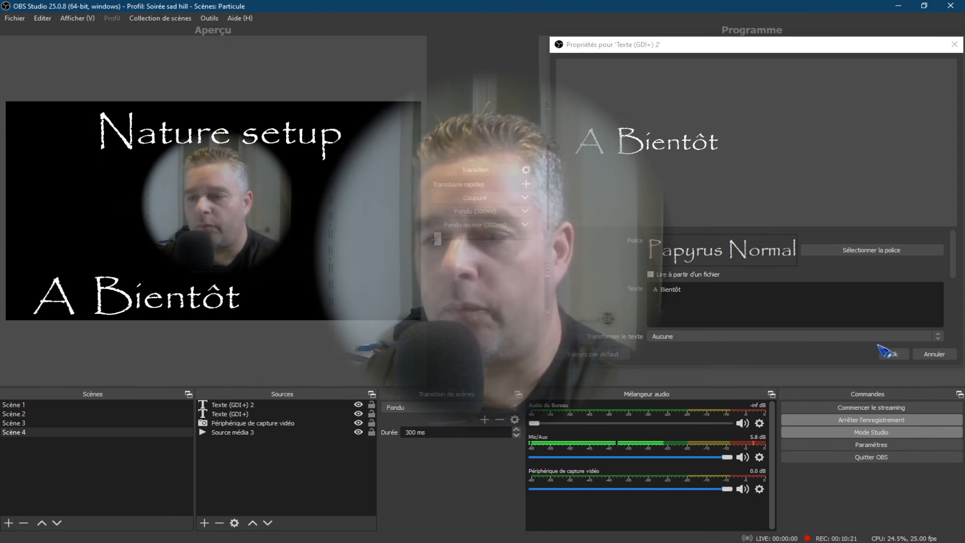
left_click(894, 354)
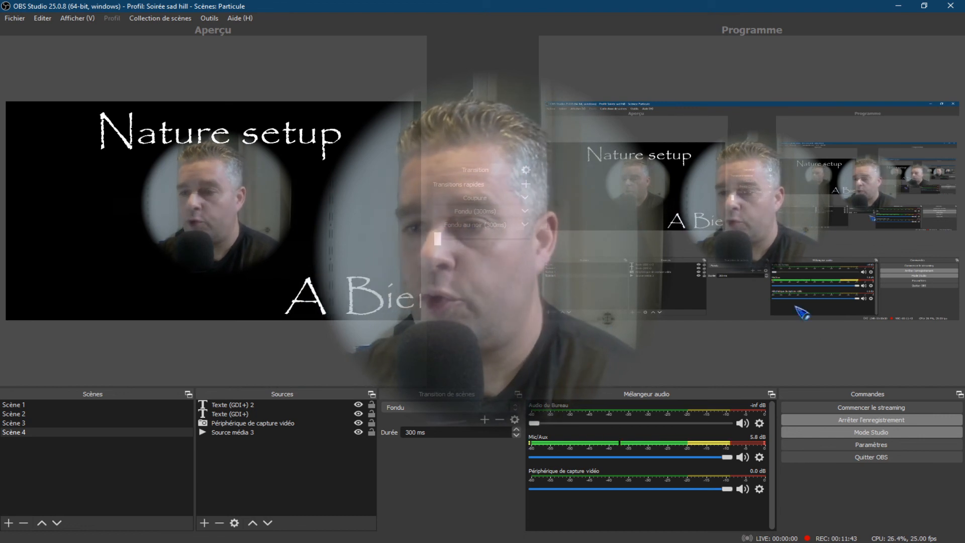
Step: Turn off Studio Mode
left_click(877, 433)
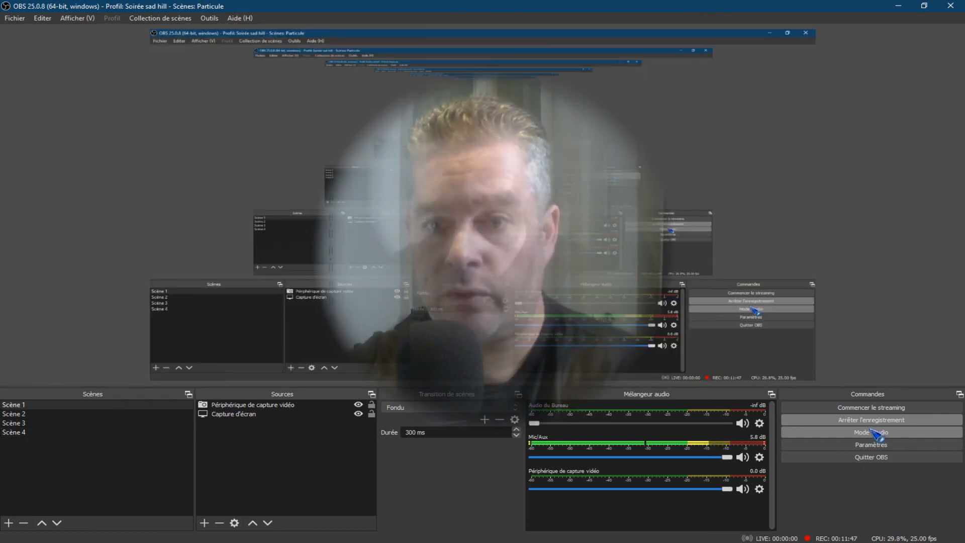